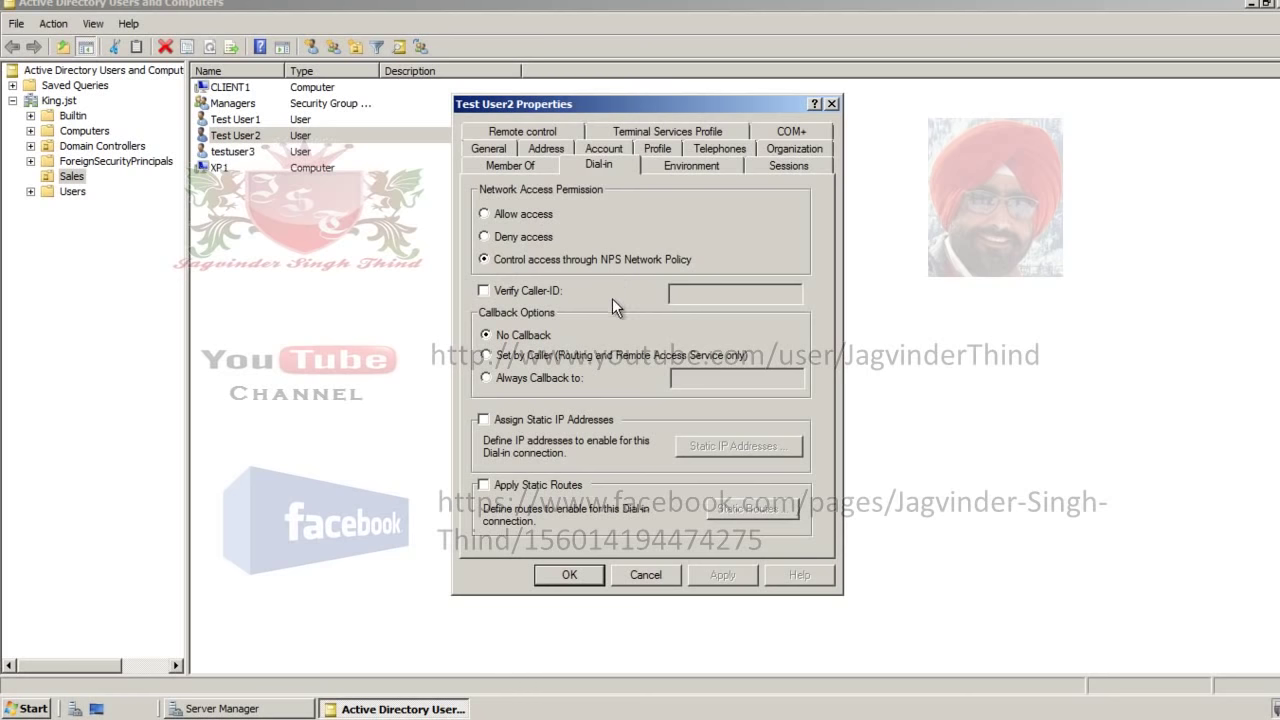
# Step: Close Test User2's properties with dial-in access left to NPS Network Policy
pyautogui.click(565, 574)
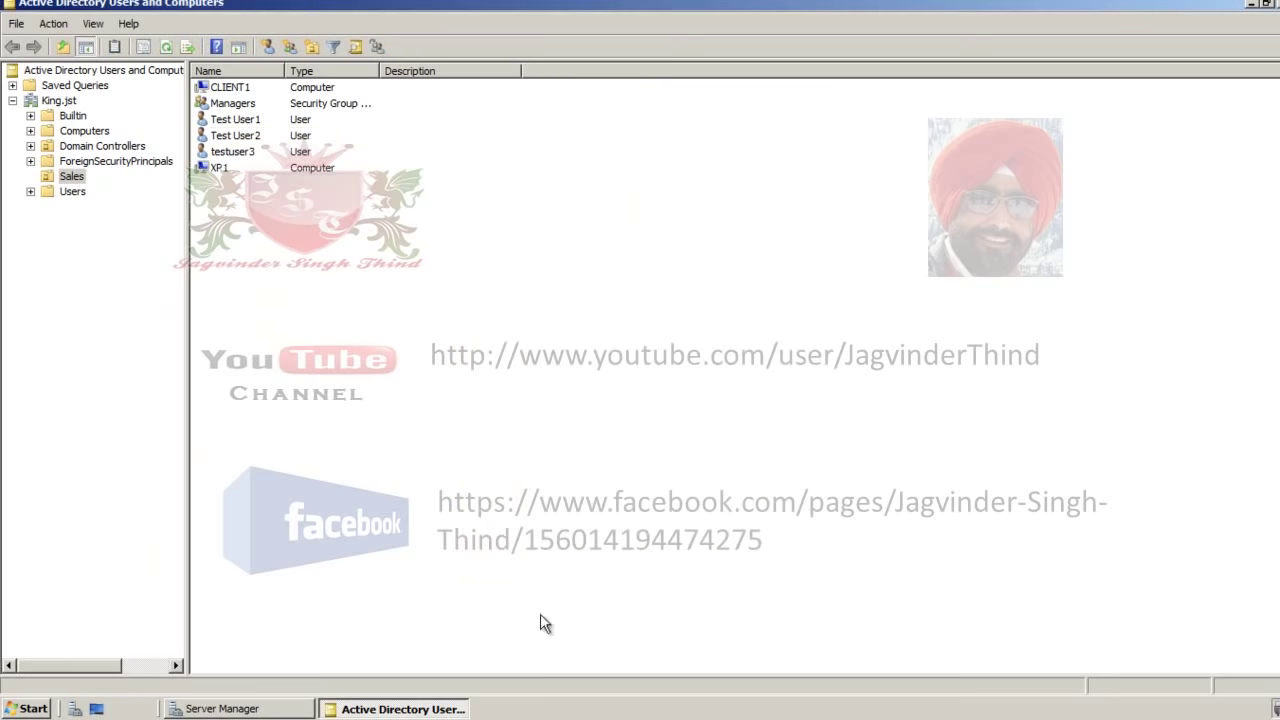
# Step: Launch Network Policy Server and open the Connections to Microsoft Routing and Remote Access server policy
pyautogui.click(28, 708)
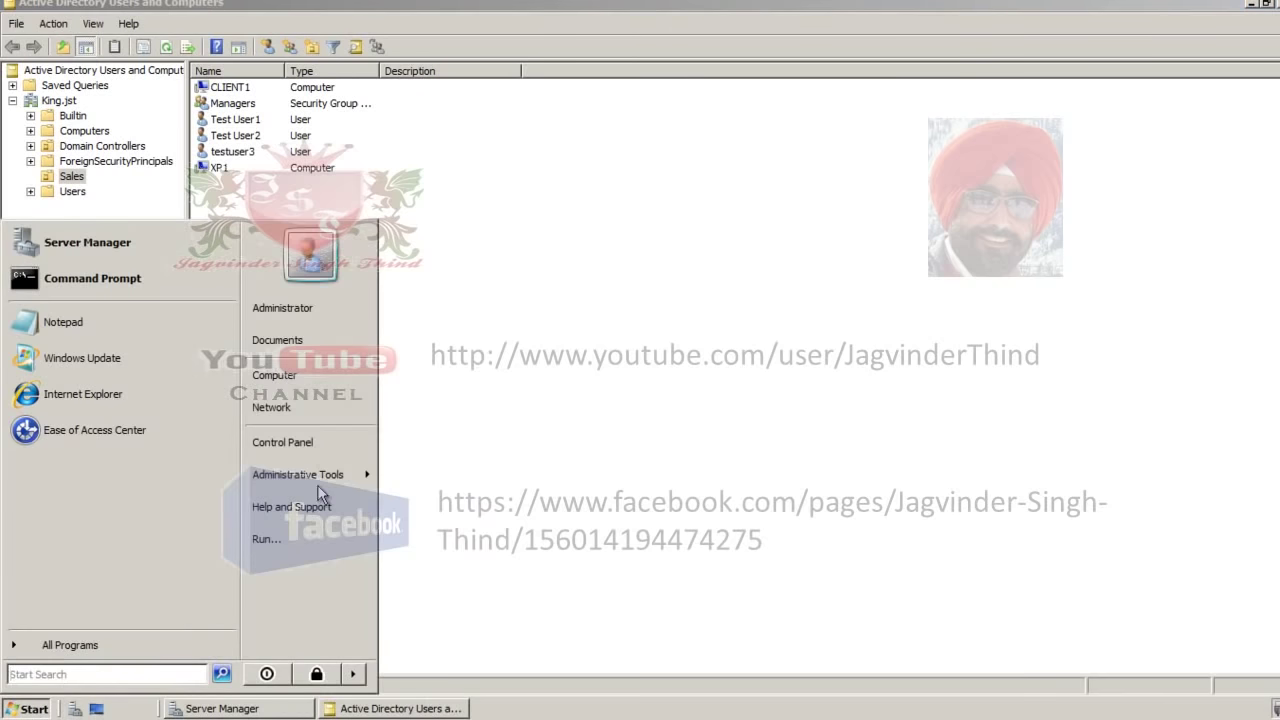
pyautogui.moveTo(337, 475)
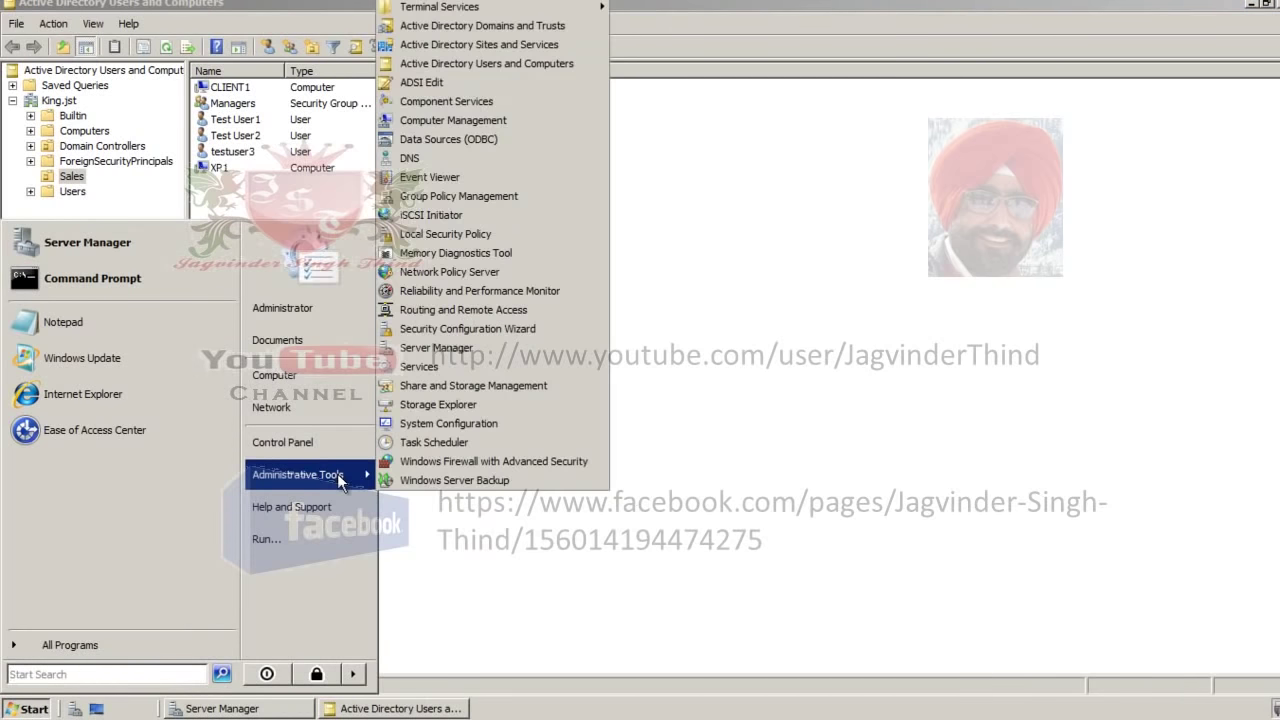
pyautogui.click(545, 271)
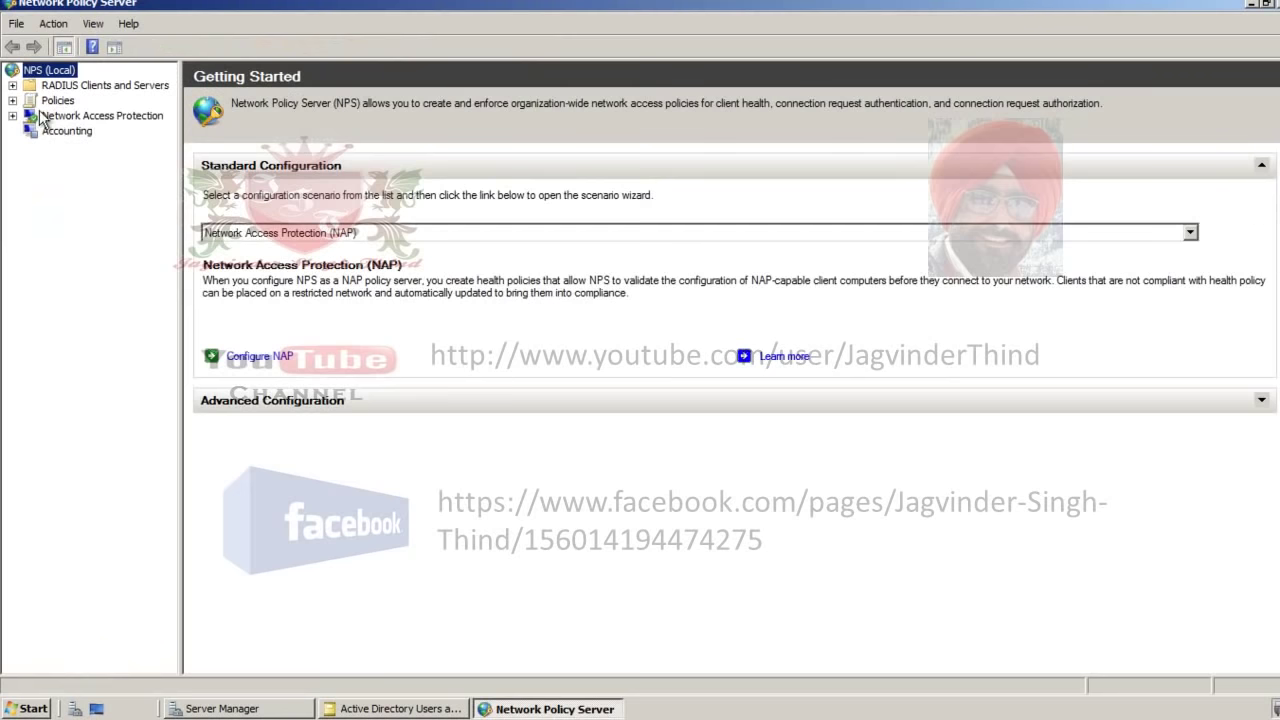
pyautogui.click(12, 100)
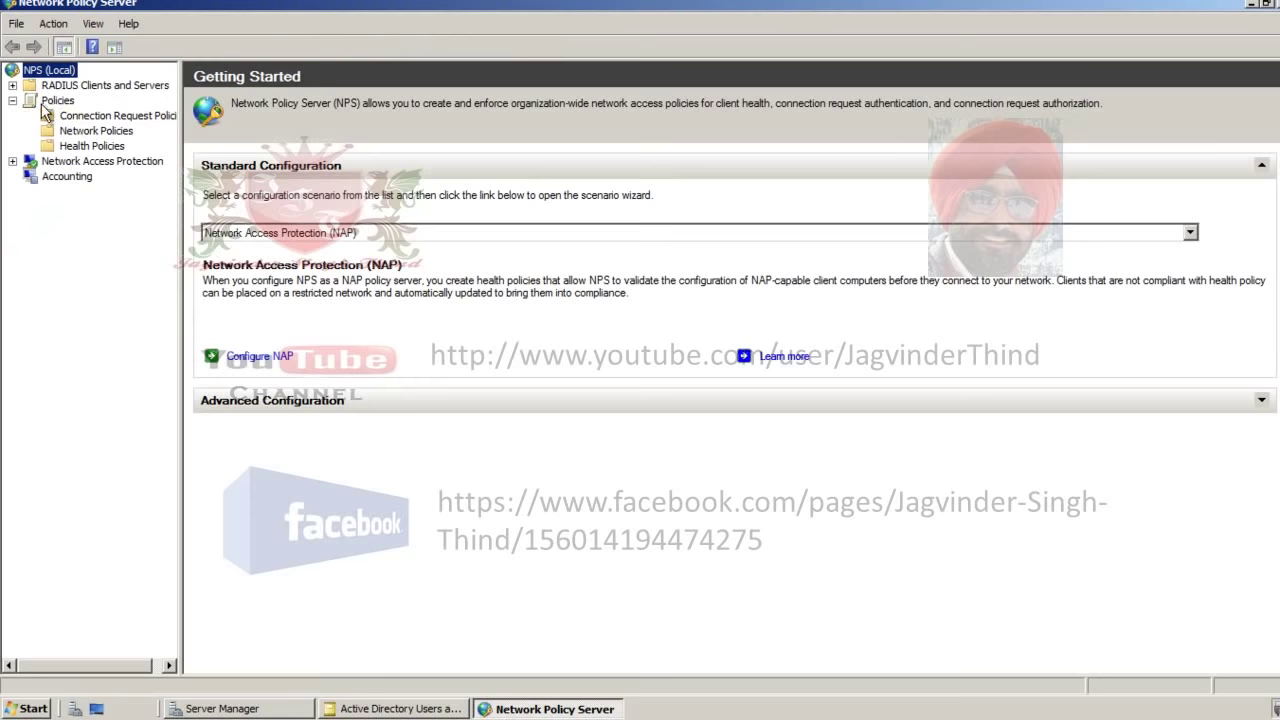
pyautogui.click(95, 131)
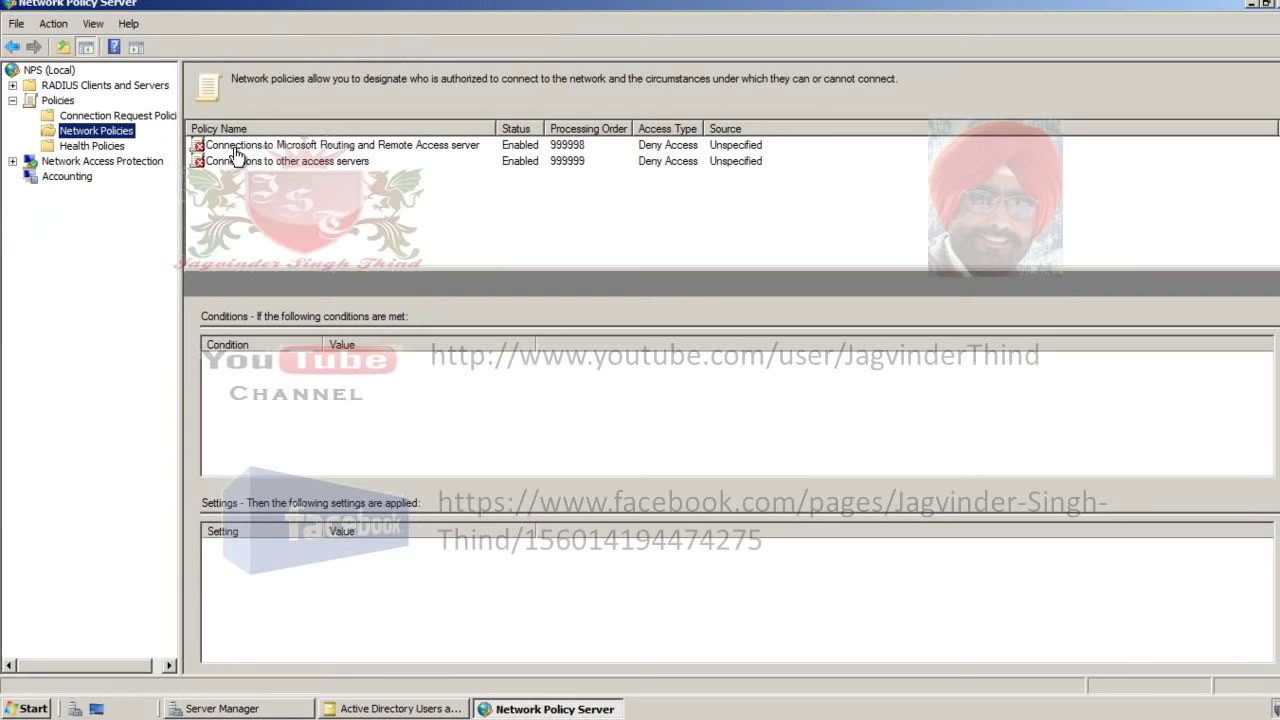
pyautogui.click(428, 147)
pyautogui.doubleClick(428, 147)
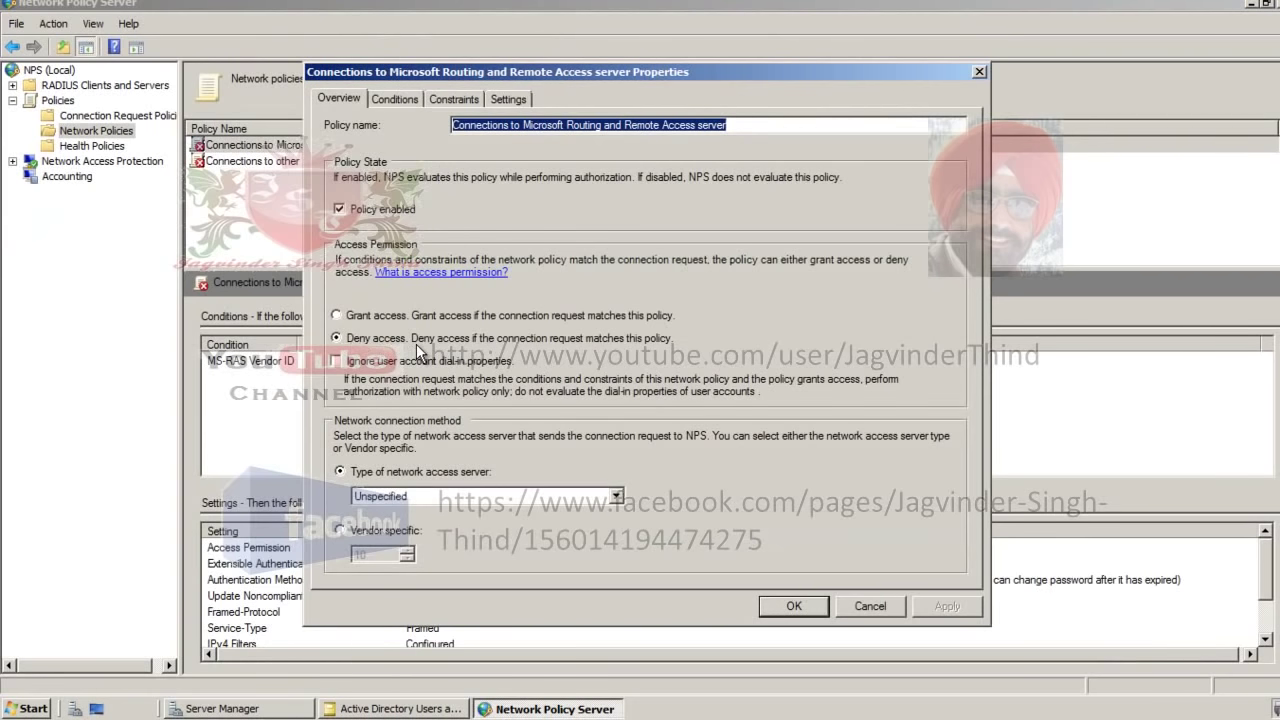
pyautogui.click(396, 706)
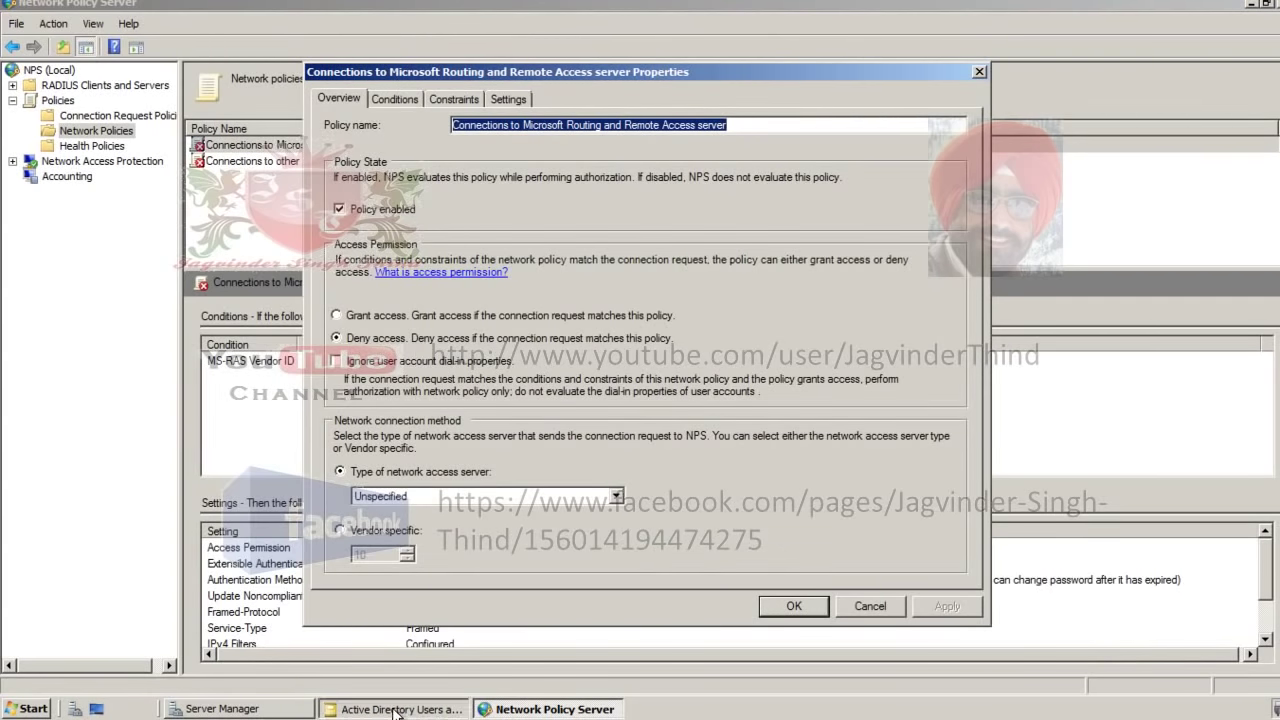
# Step: Set Test User1's dial-in permission to 'Control access through NPS Network Policy' and apply
pyautogui.doubleClick(236, 119)
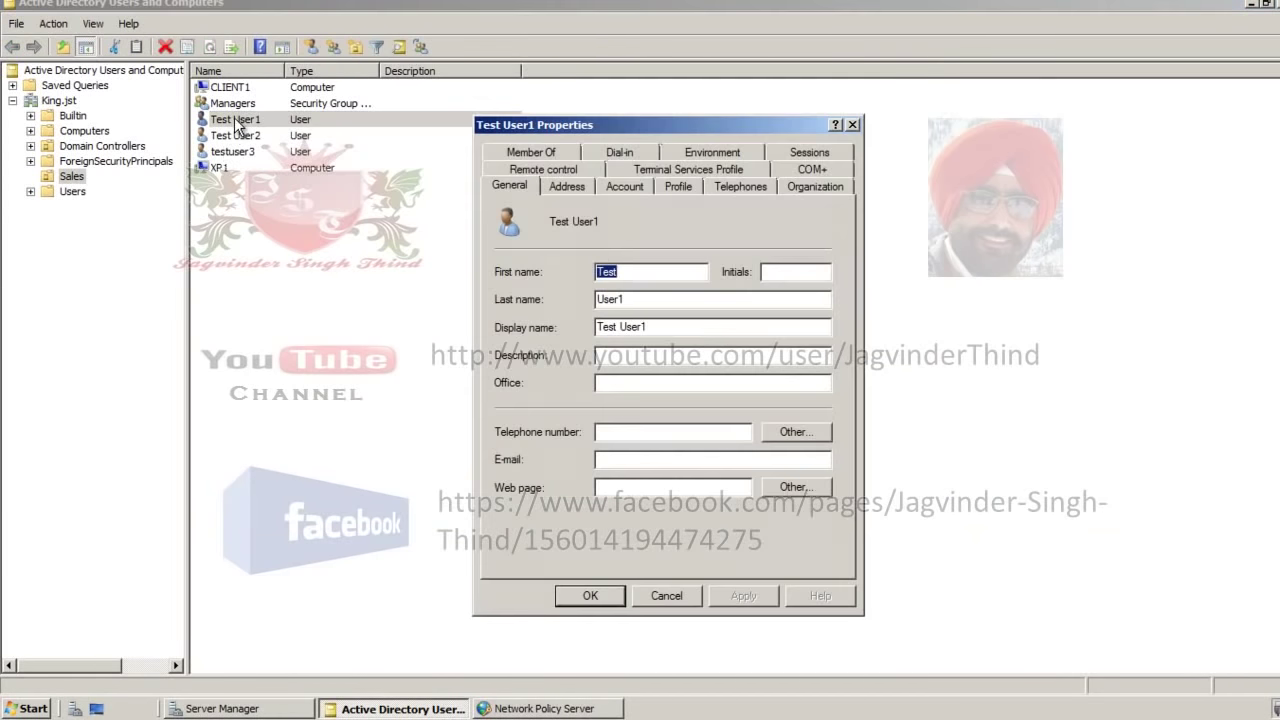
pyautogui.click(630, 155)
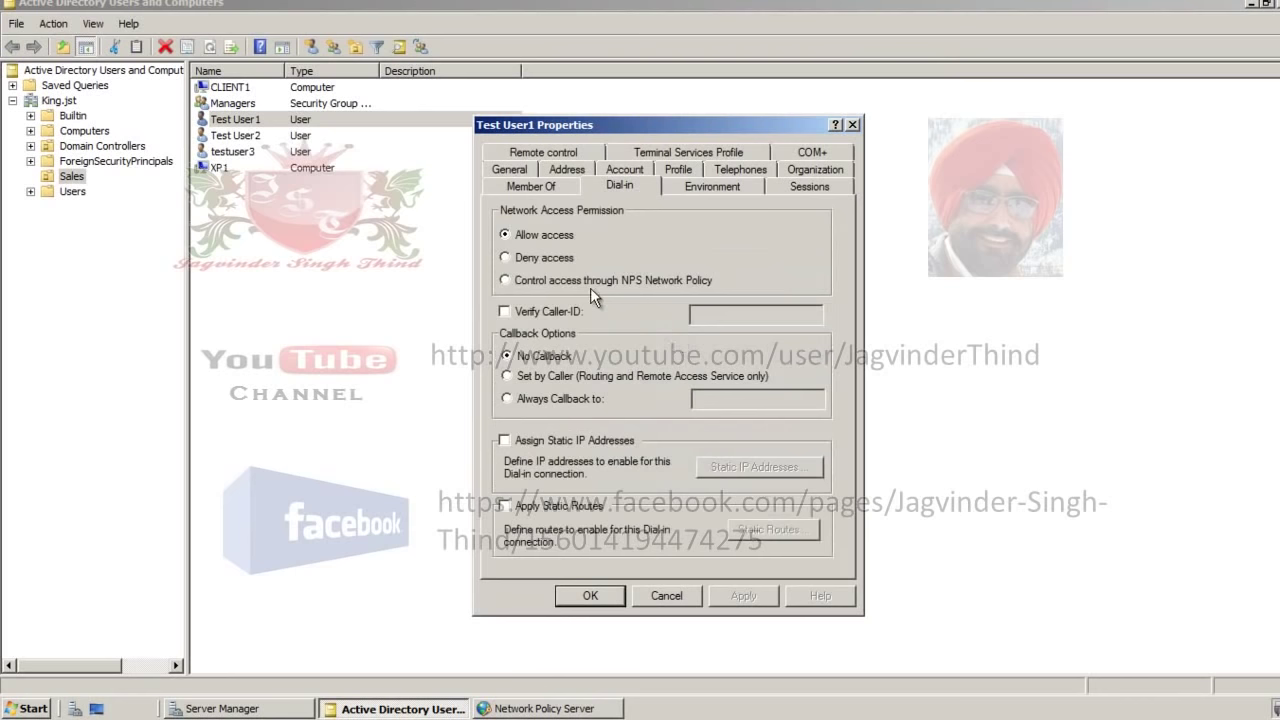
pyautogui.click(540, 282)
pyautogui.click(743, 596)
pyautogui.click(590, 596)
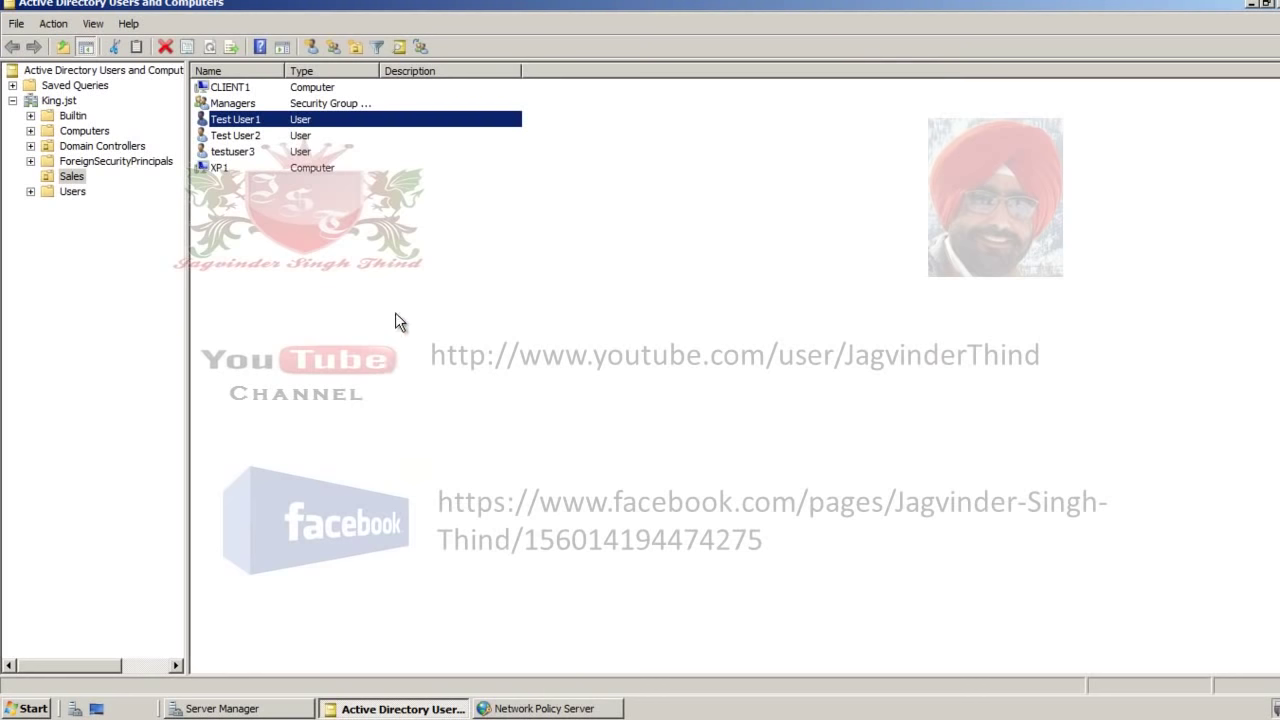
pyautogui.click(530, 708)
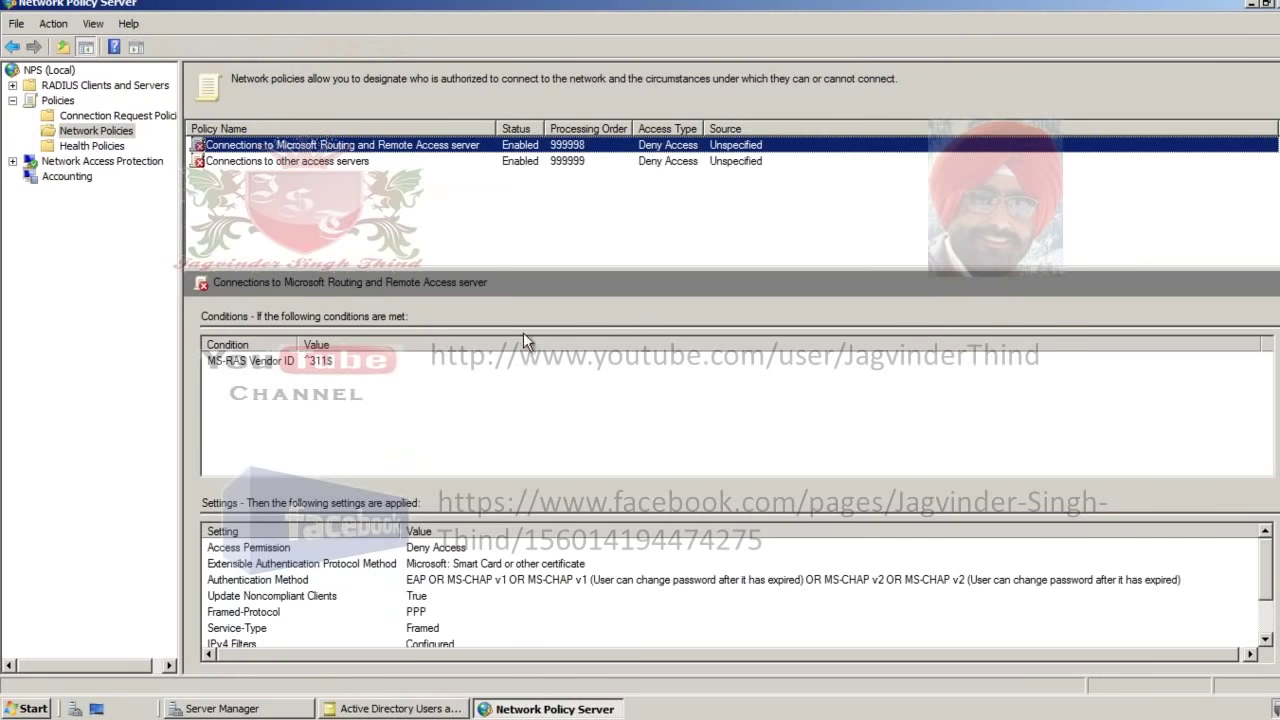
# Step: Duplicate the Connections to Microsoft Routing and Remote Access server policy into a Copy Of policy
pyautogui.rightClick(400, 150)
pyautogui.click(347, 175)
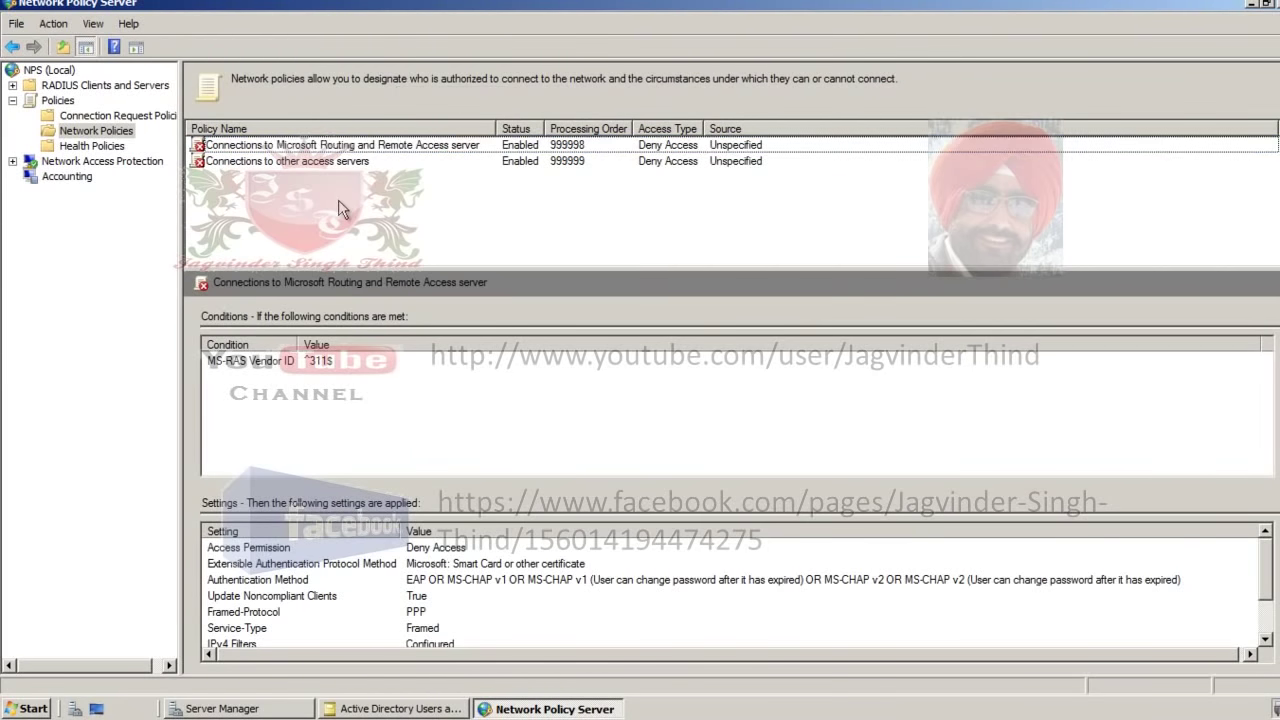
pyautogui.rightClick(403, 152)
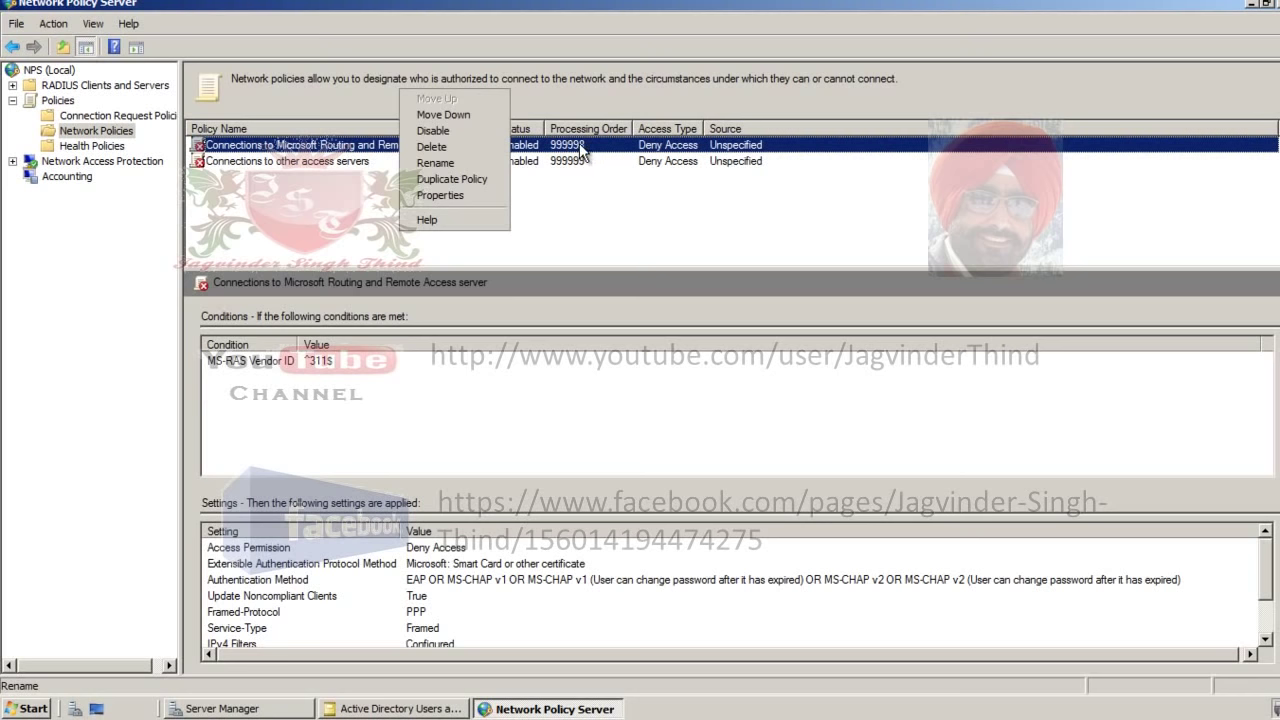
pyautogui.click(492, 178)
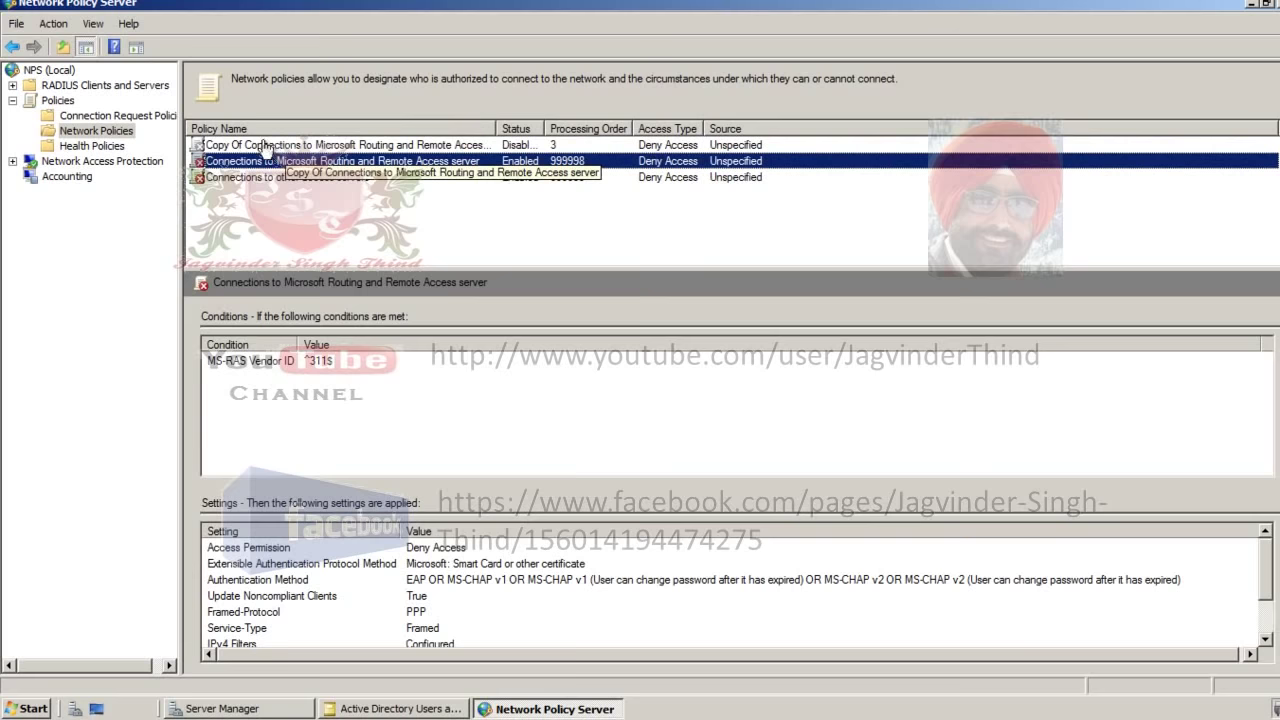
pyautogui.click(430, 146)
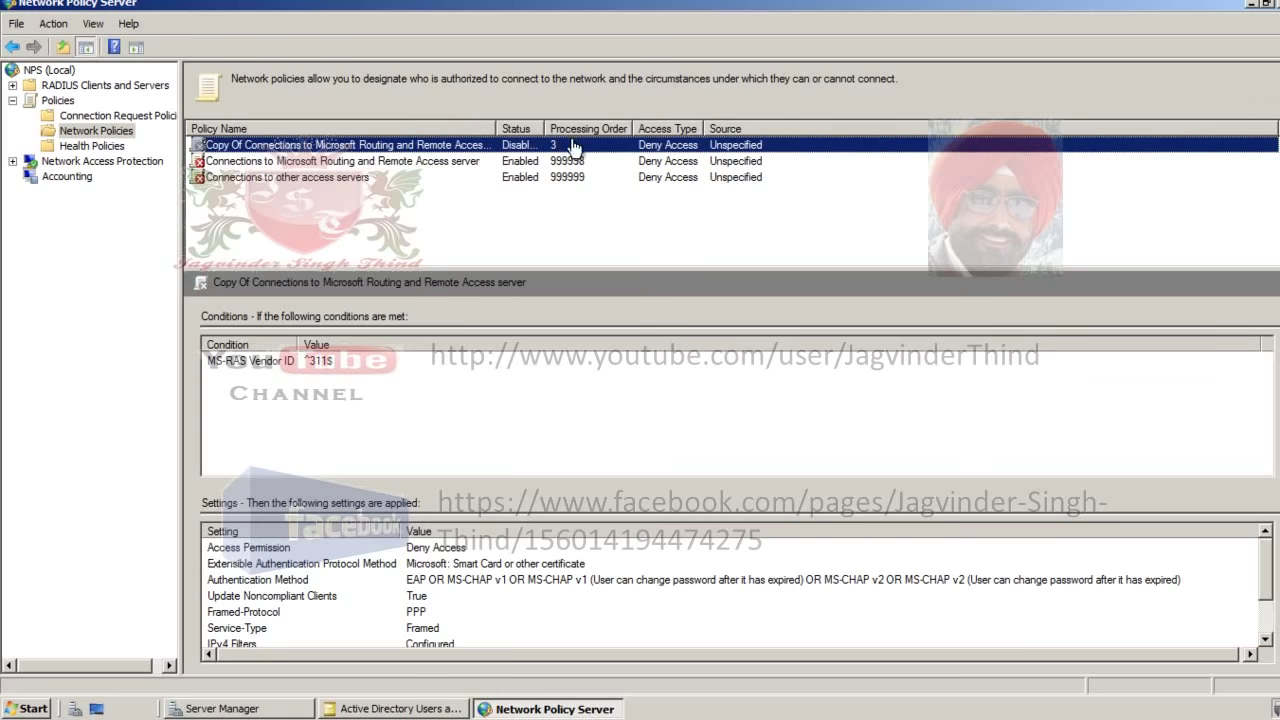
pyautogui.rightClick(338, 152)
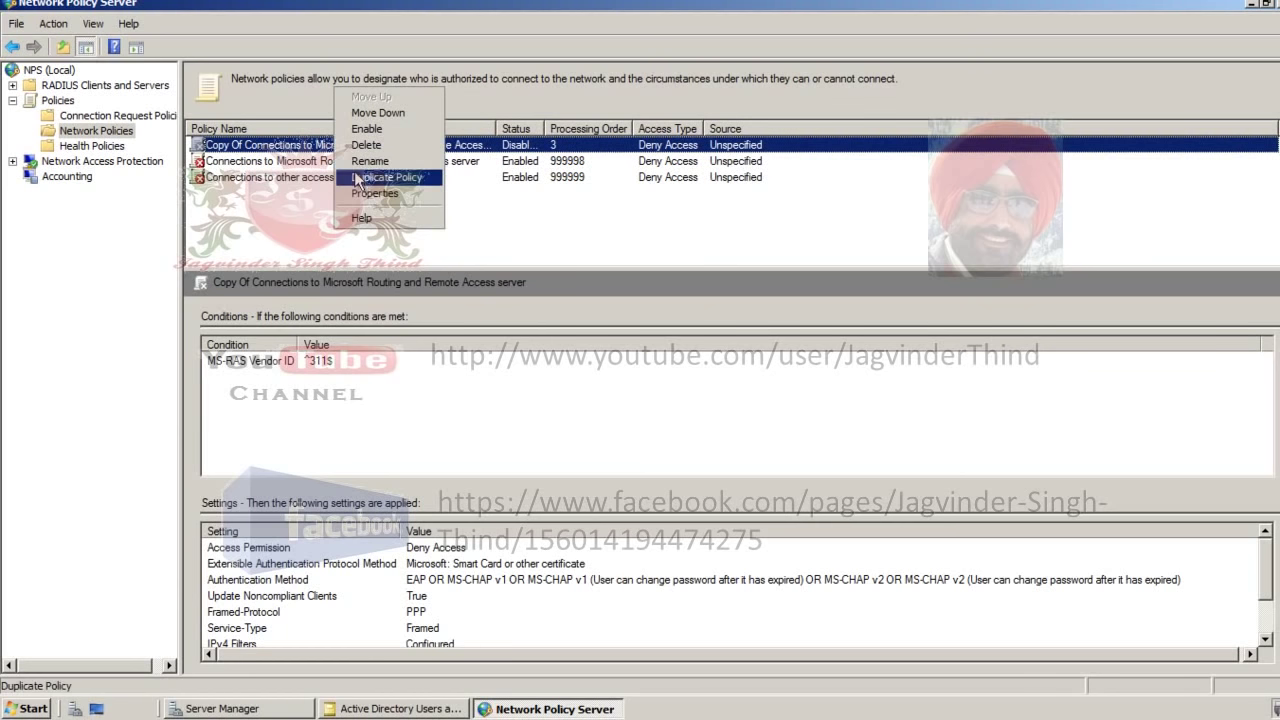
pyautogui.click(258, 220)
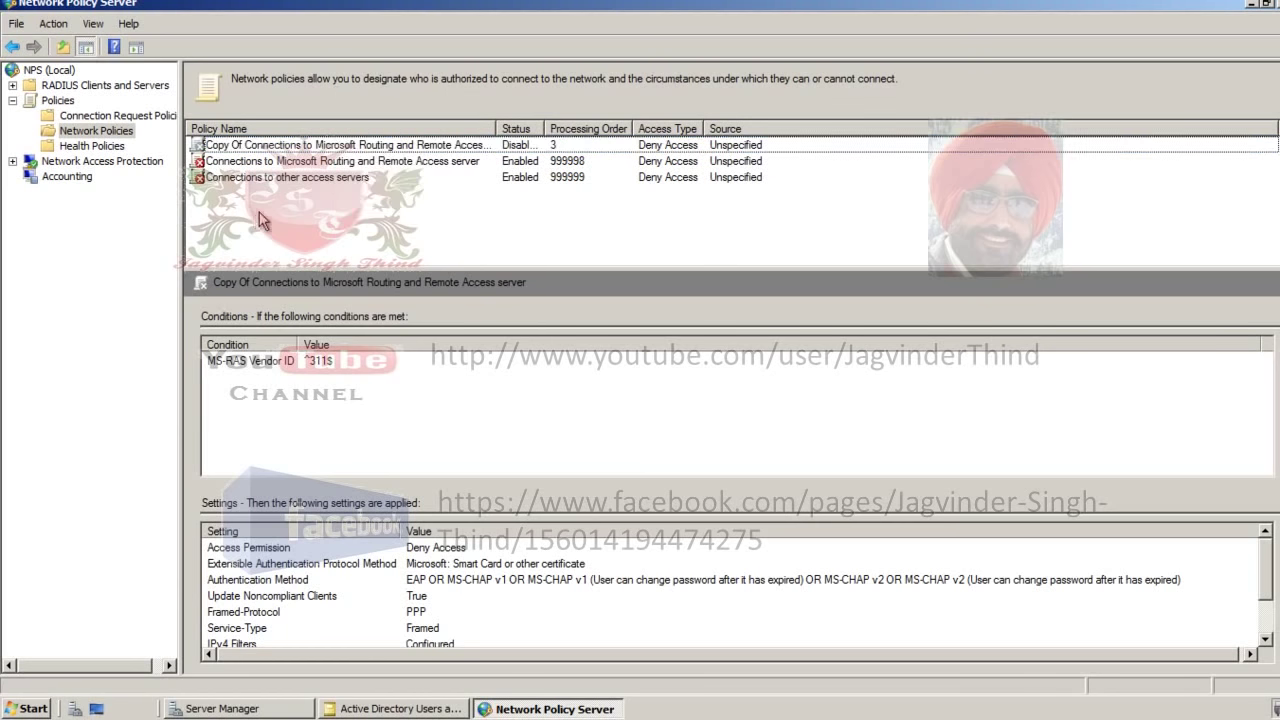
pyautogui.rightClick(130, 135)
# Step: Enable the copied policy with server type Remote Access Server (VPN-Dial up) and apply
pyautogui.click(278, 192)
pyautogui.click(300, 148)
pyautogui.doubleClick(302, 149)
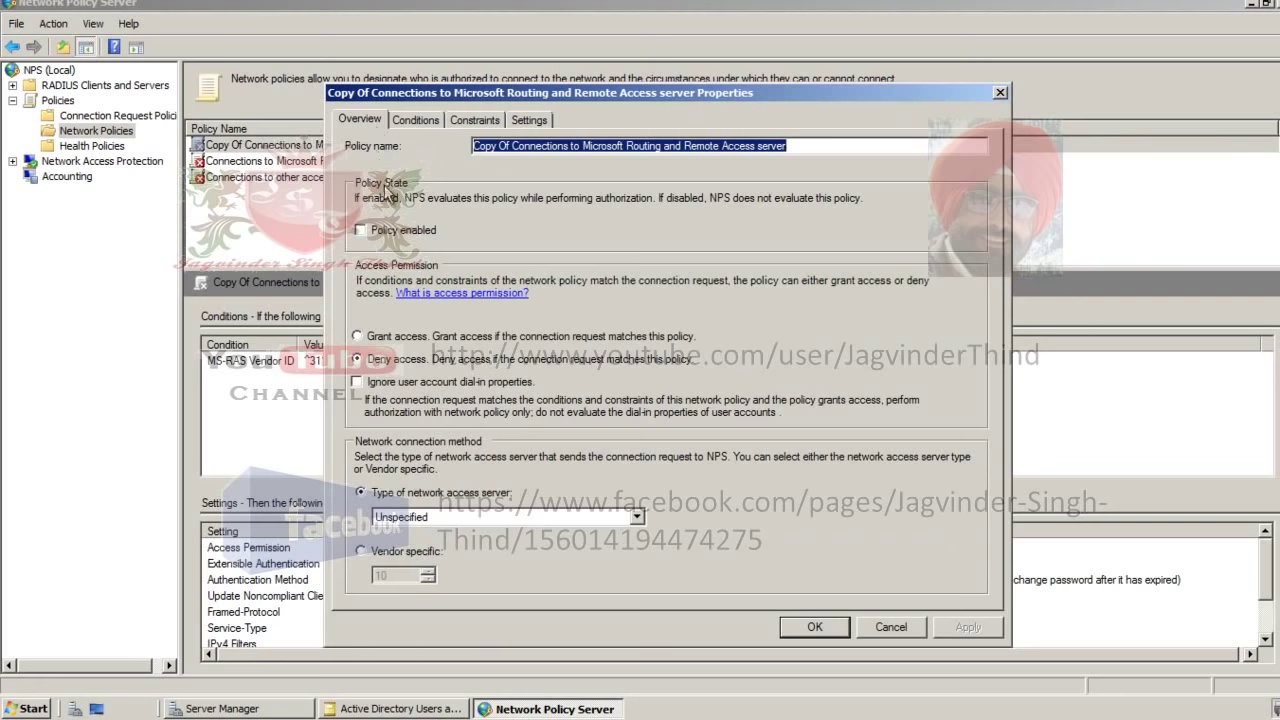
pyautogui.click(361, 232)
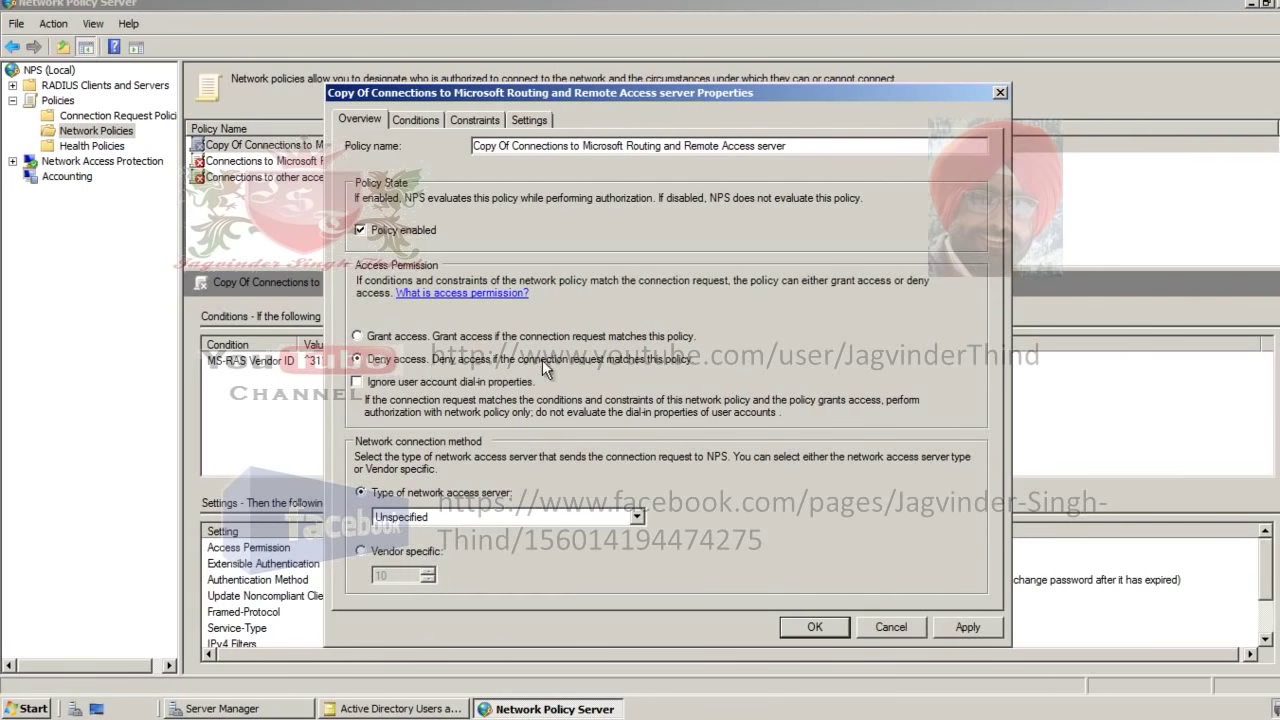
pyautogui.click(638, 518)
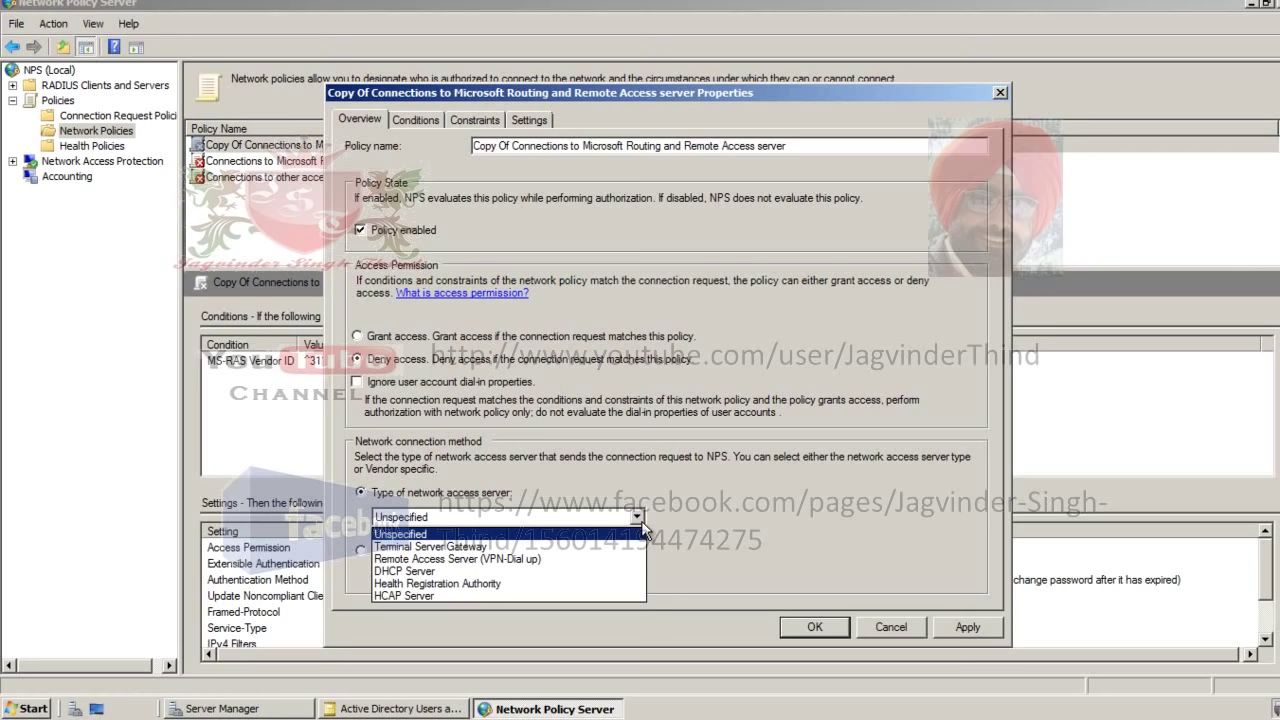
pyautogui.click(577, 560)
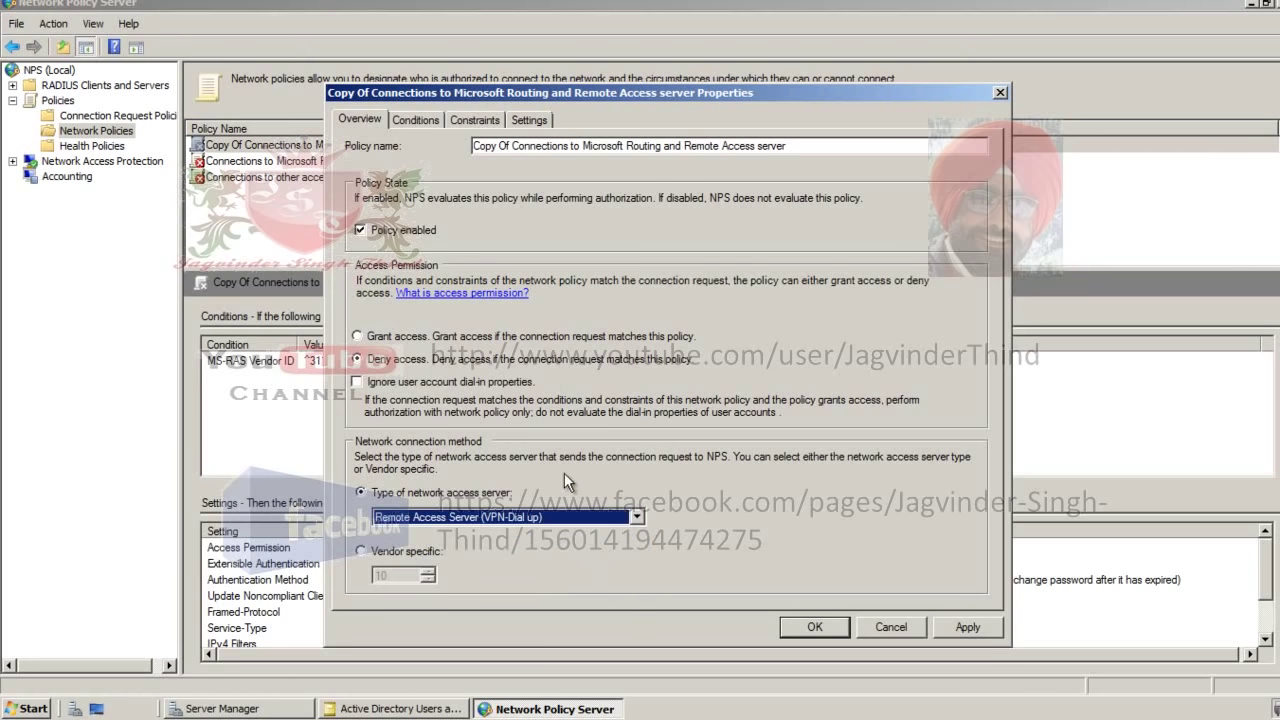
pyautogui.click(967, 627)
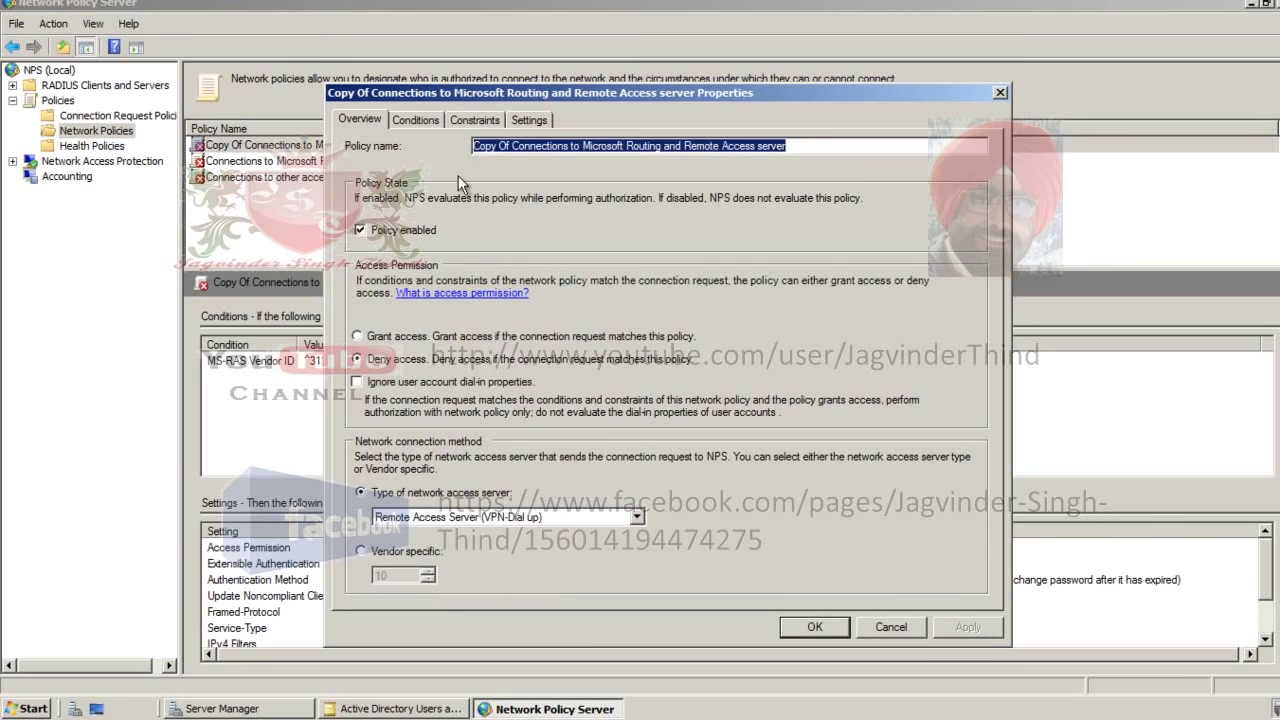
pyautogui.click(416, 120)
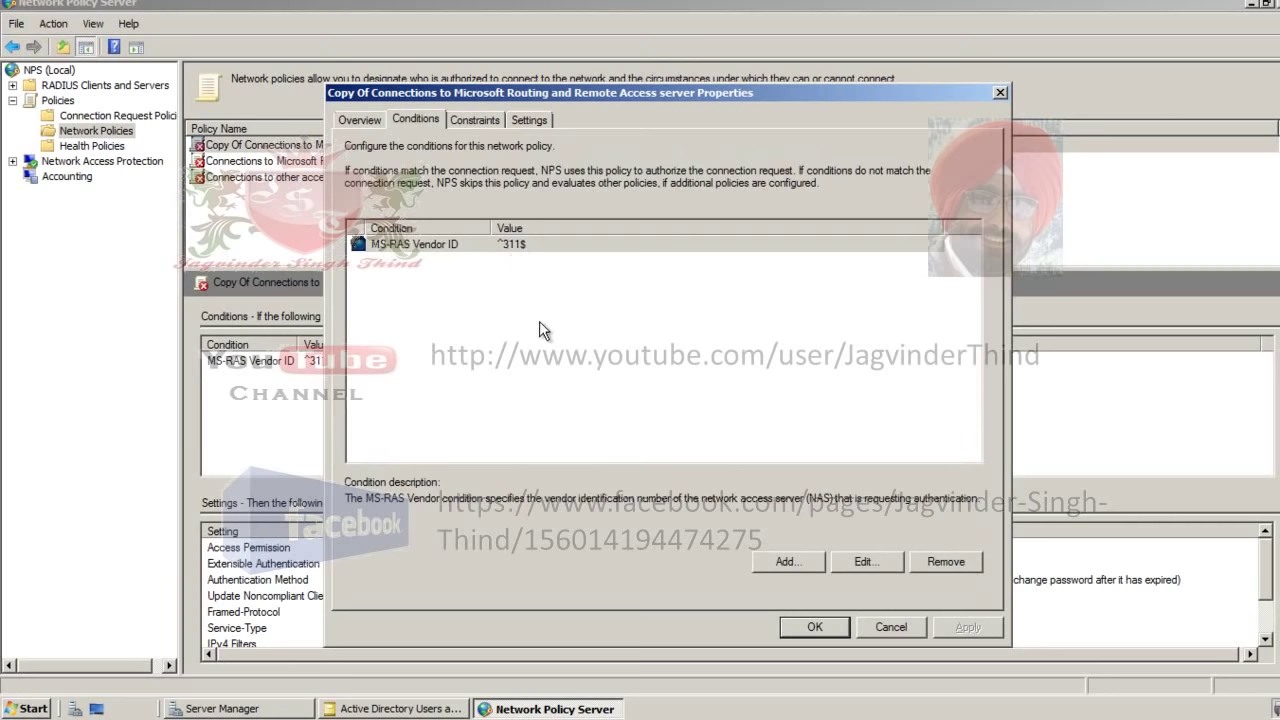
# Step: Remove Test User1 from the Managers group's members
pyautogui.click(400, 708)
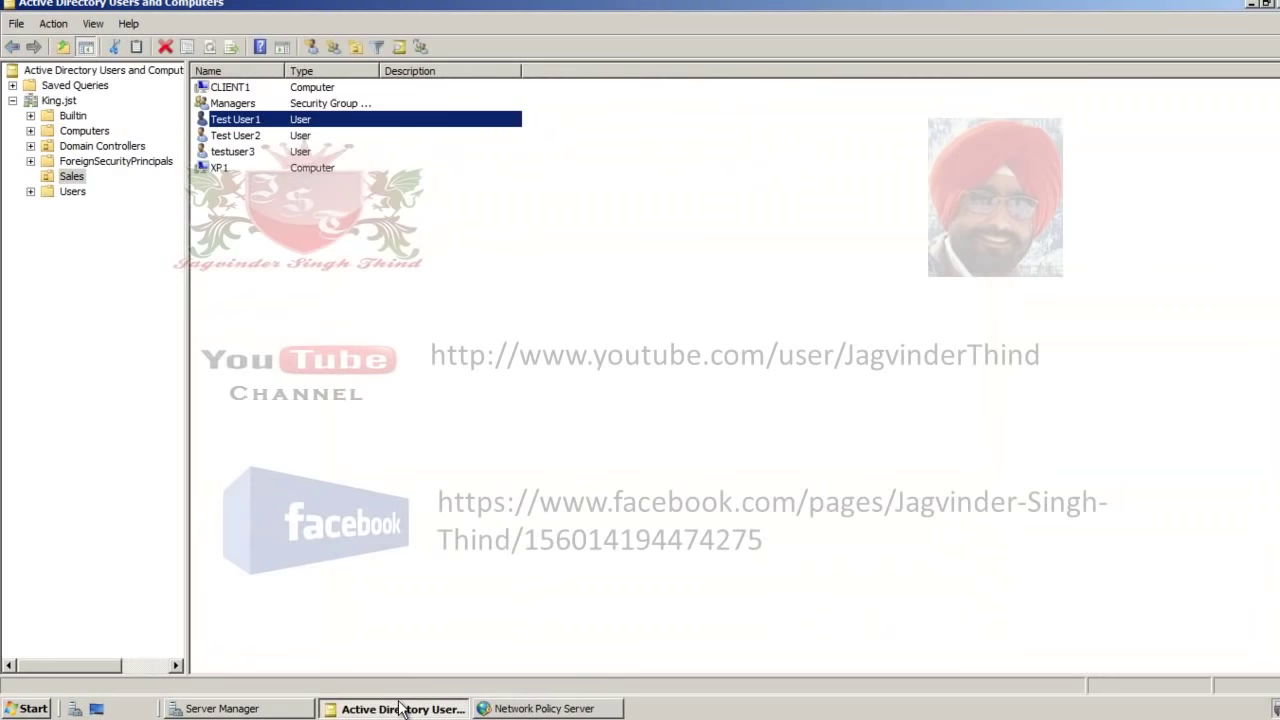
pyautogui.doubleClick(251, 104)
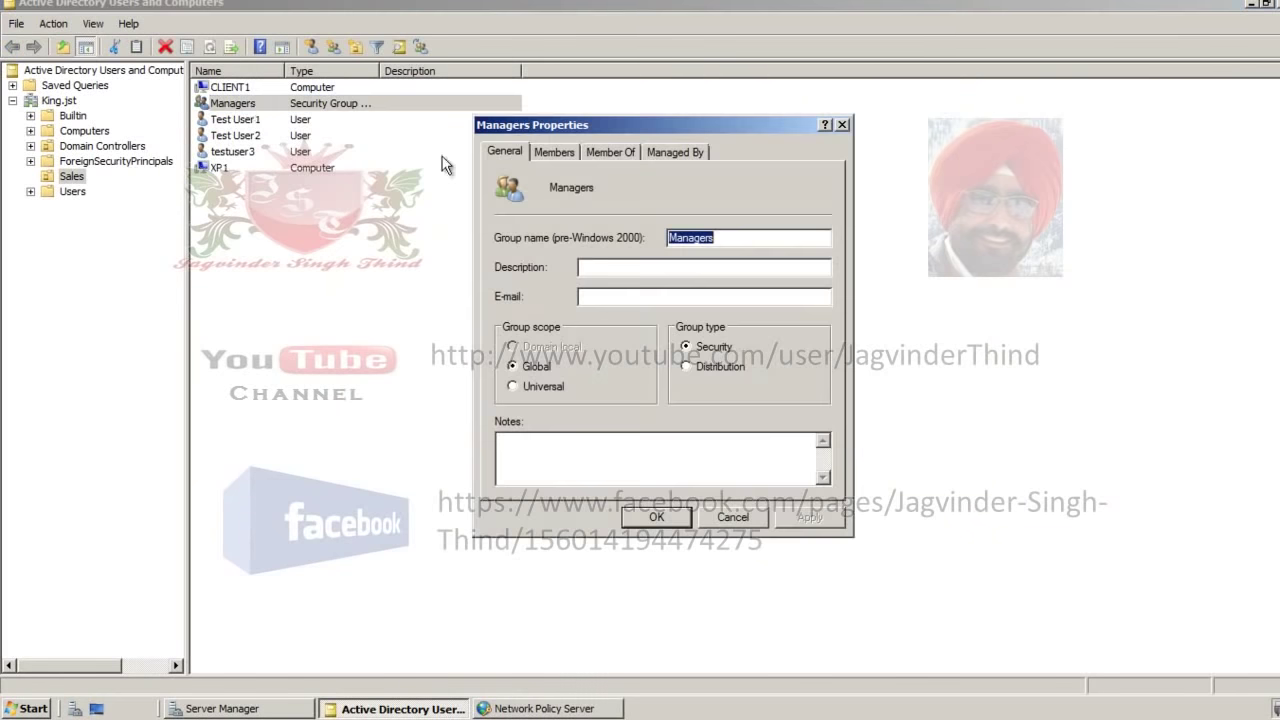
pyautogui.click(556, 151)
pyautogui.click(613, 219)
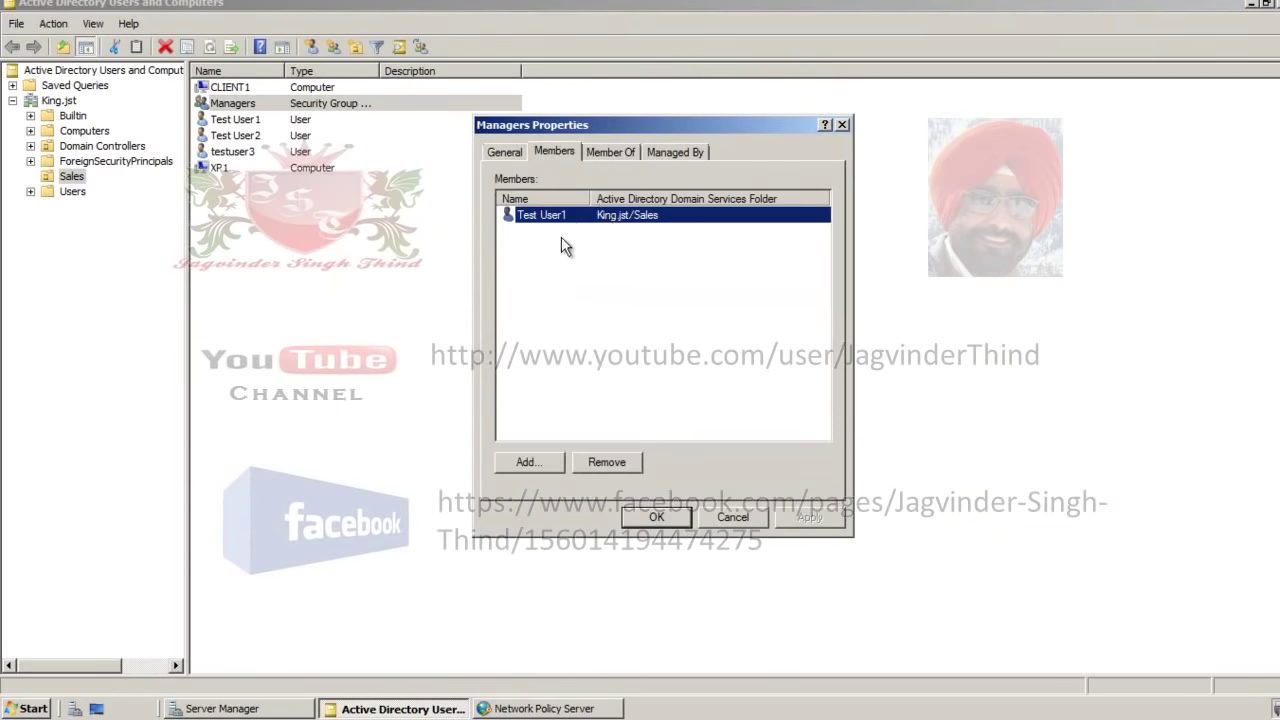
pyautogui.click(608, 462)
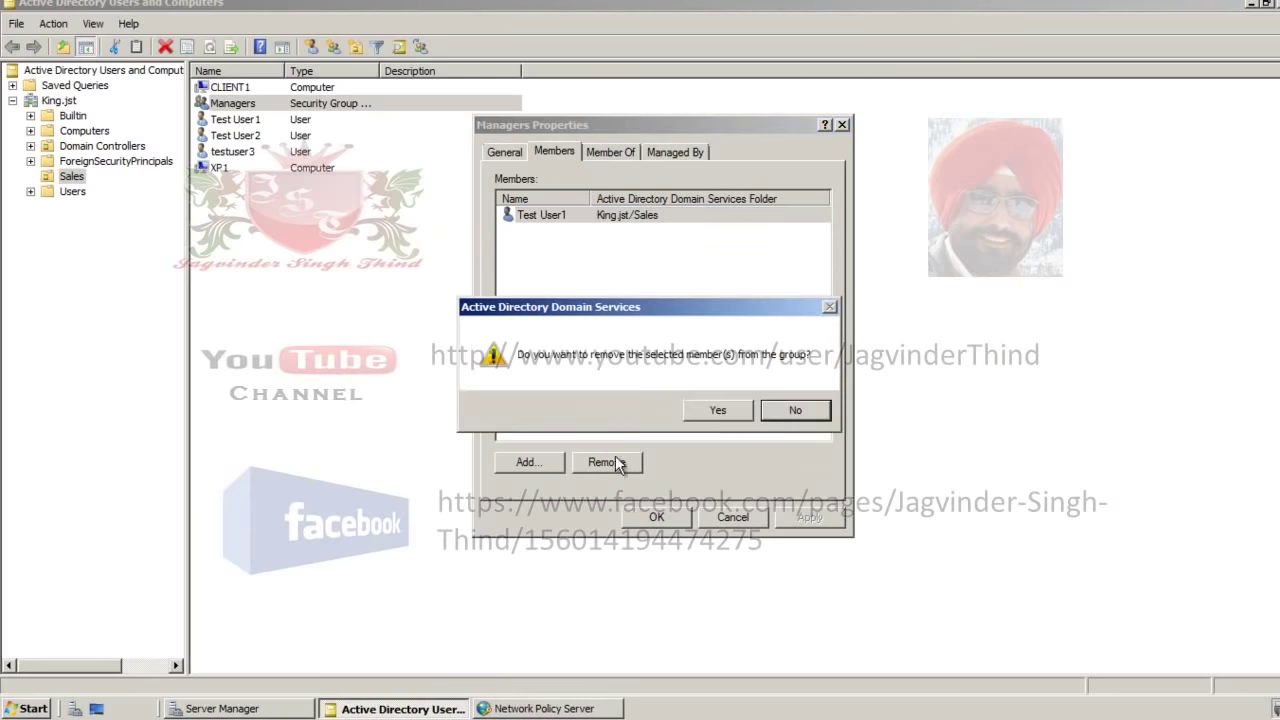
pyautogui.click(723, 409)
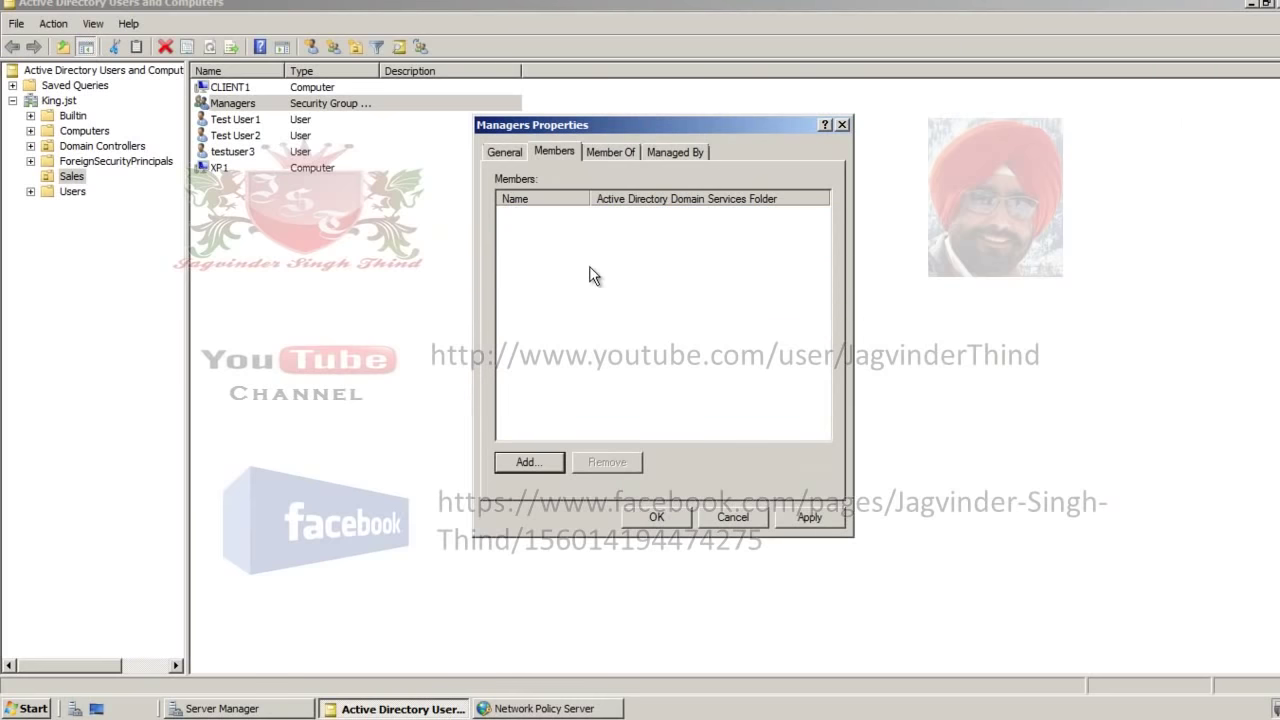
# Step: Add testuser2 as a member of Managers and apply the change
pyautogui.click(537, 460)
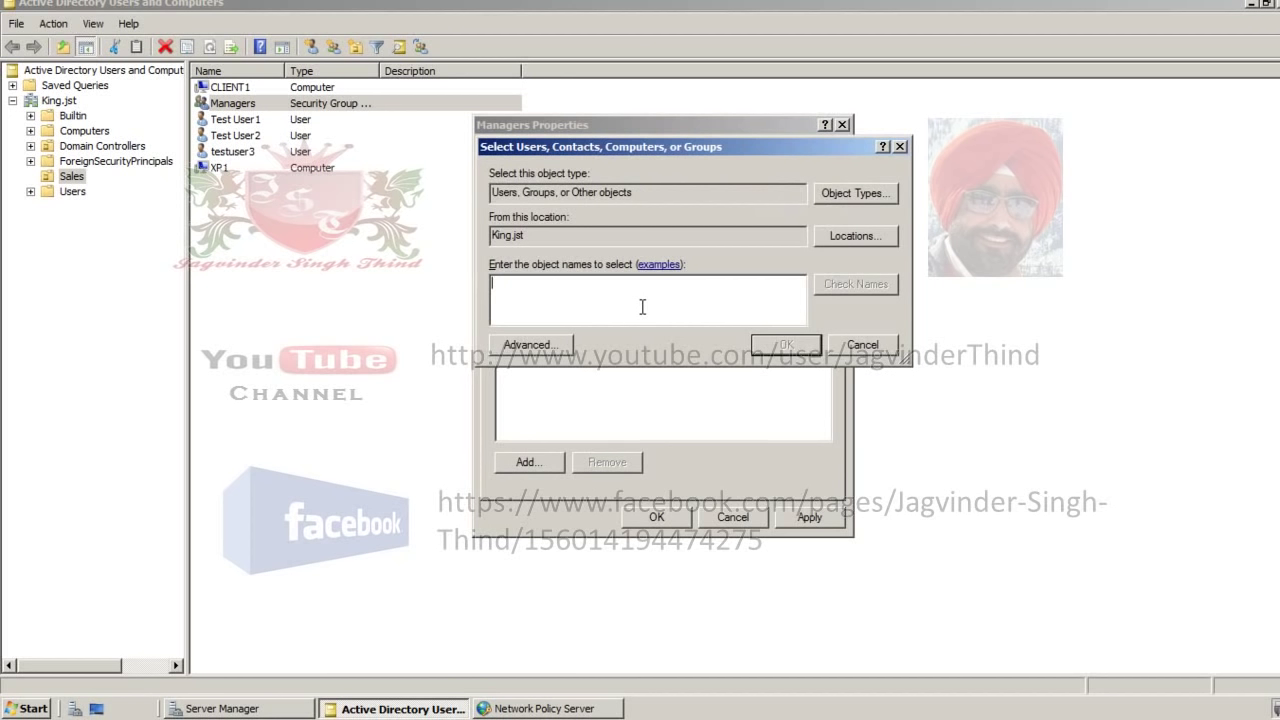
pyautogui.write('ma')
pyautogui.press('BackSpace')
pyautogui.write('testuse')
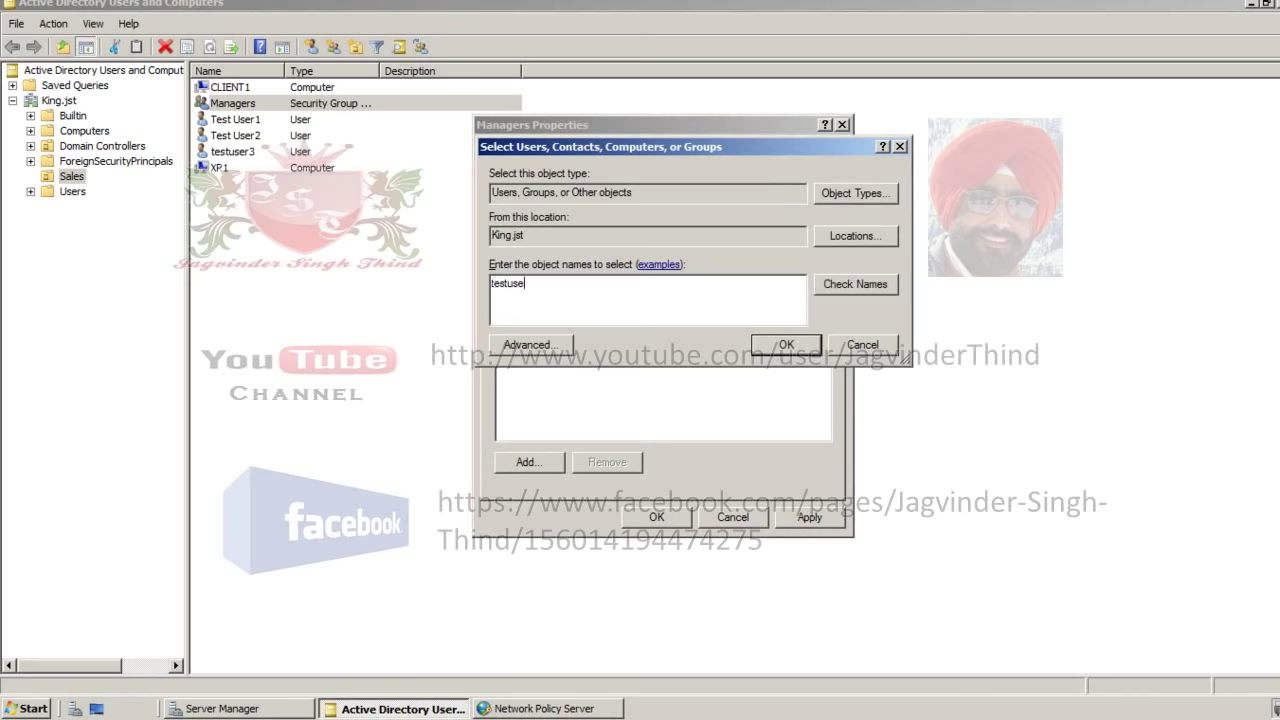
pyautogui.write('r2')
pyautogui.hotkey('ctrl', 'k')
pyautogui.click(788, 346)
pyautogui.click(810, 518)
pyautogui.click(673, 521)
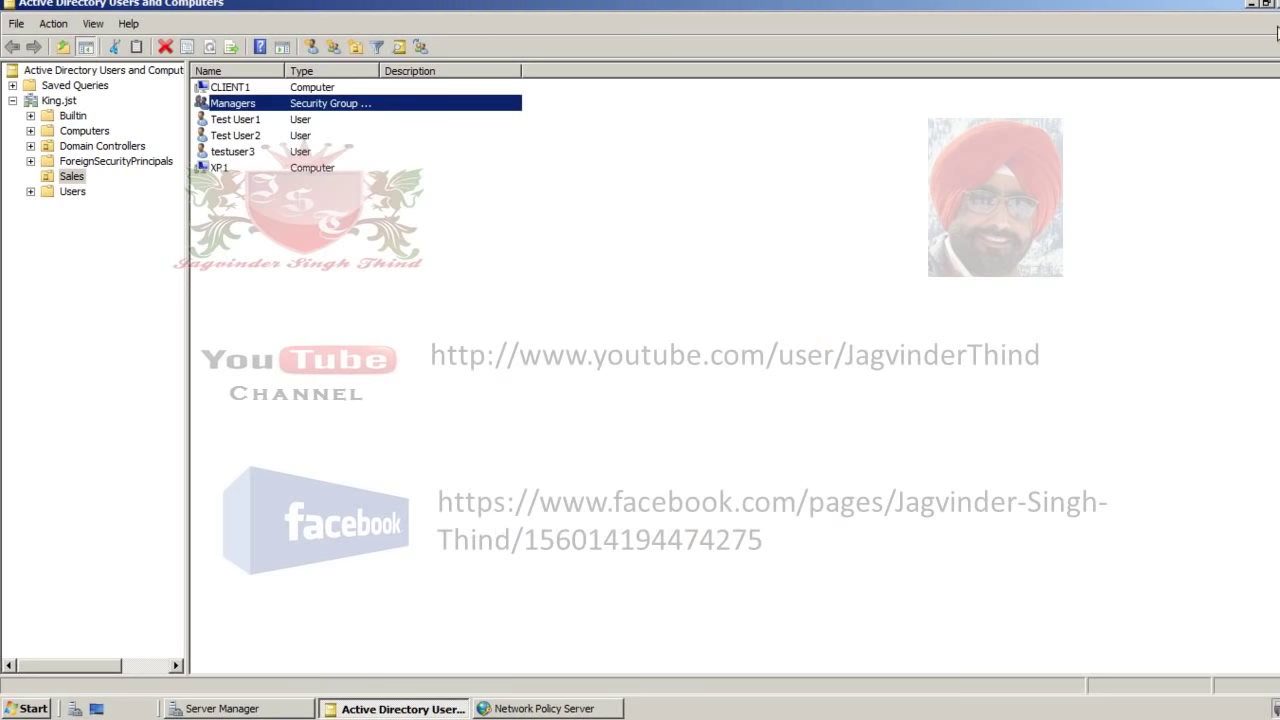
pyautogui.click(545, 708)
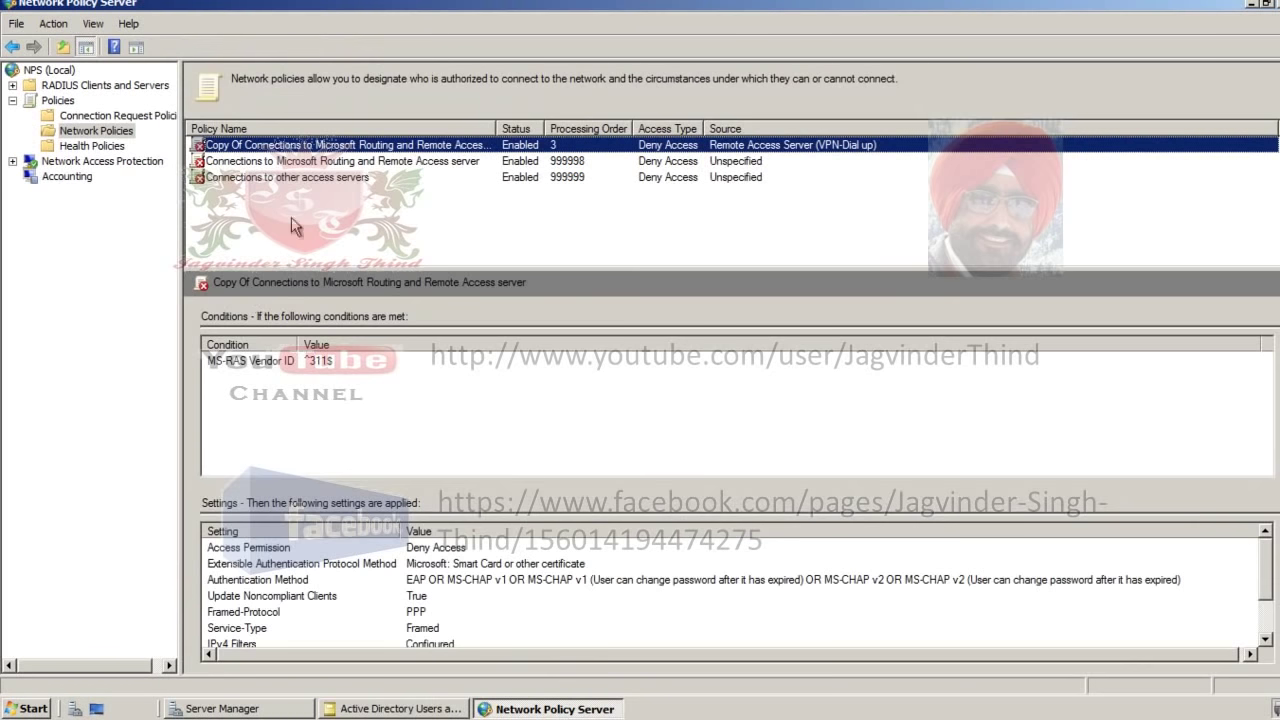
# Step: Add a User Groups condition matching KING\Managers to the copied VPN policy
pyautogui.doubleClick(330, 147)
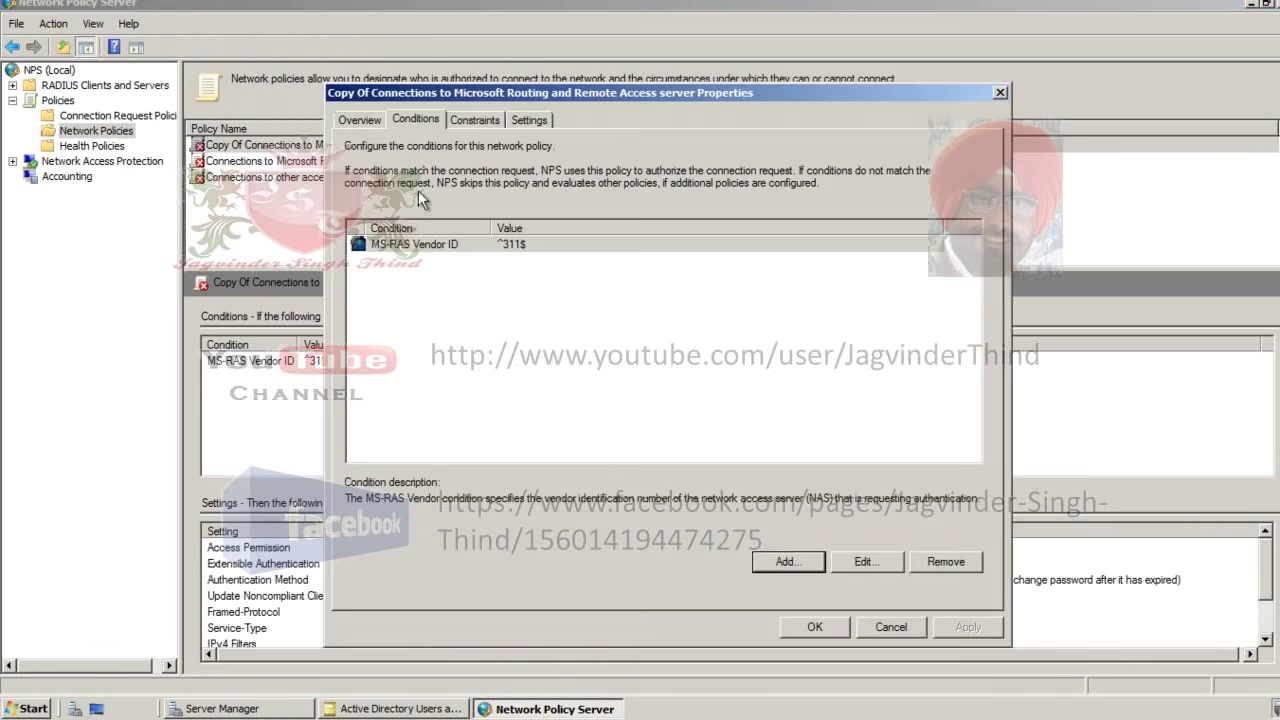
pyautogui.click(786, 562)
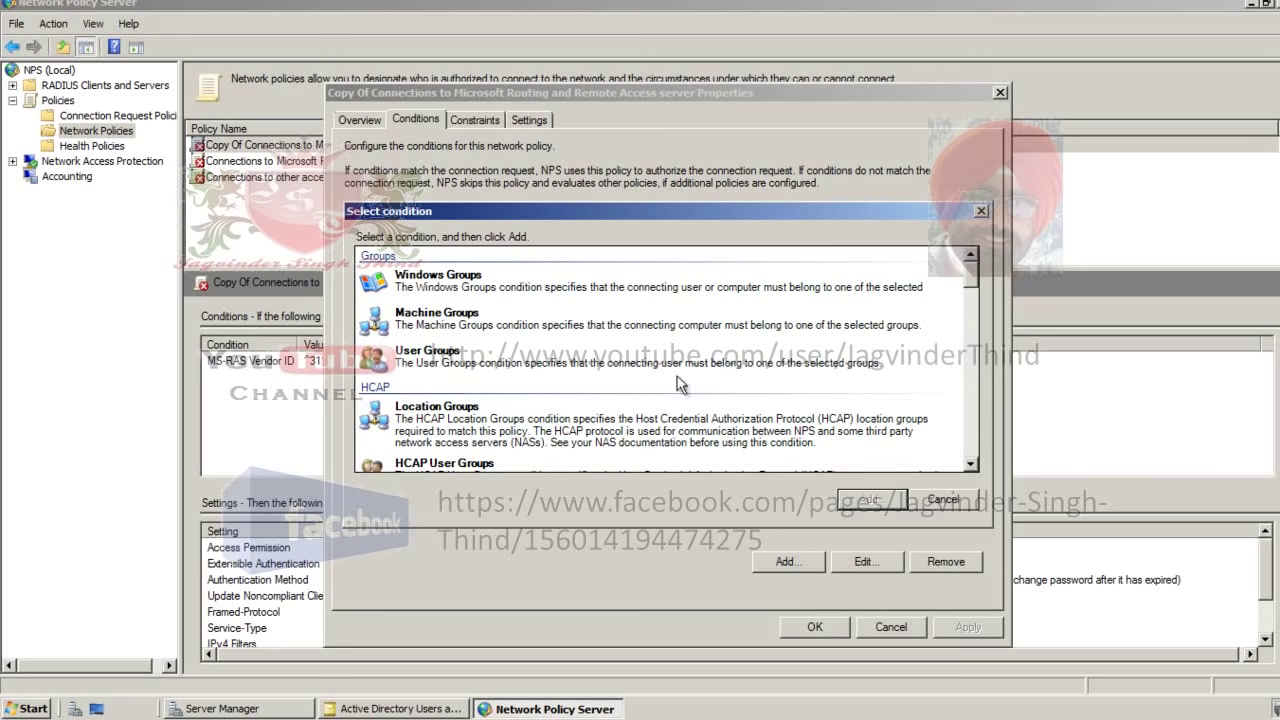
pyautogui.doubleClick(437, 358)
pyautogui.click(617, 441)
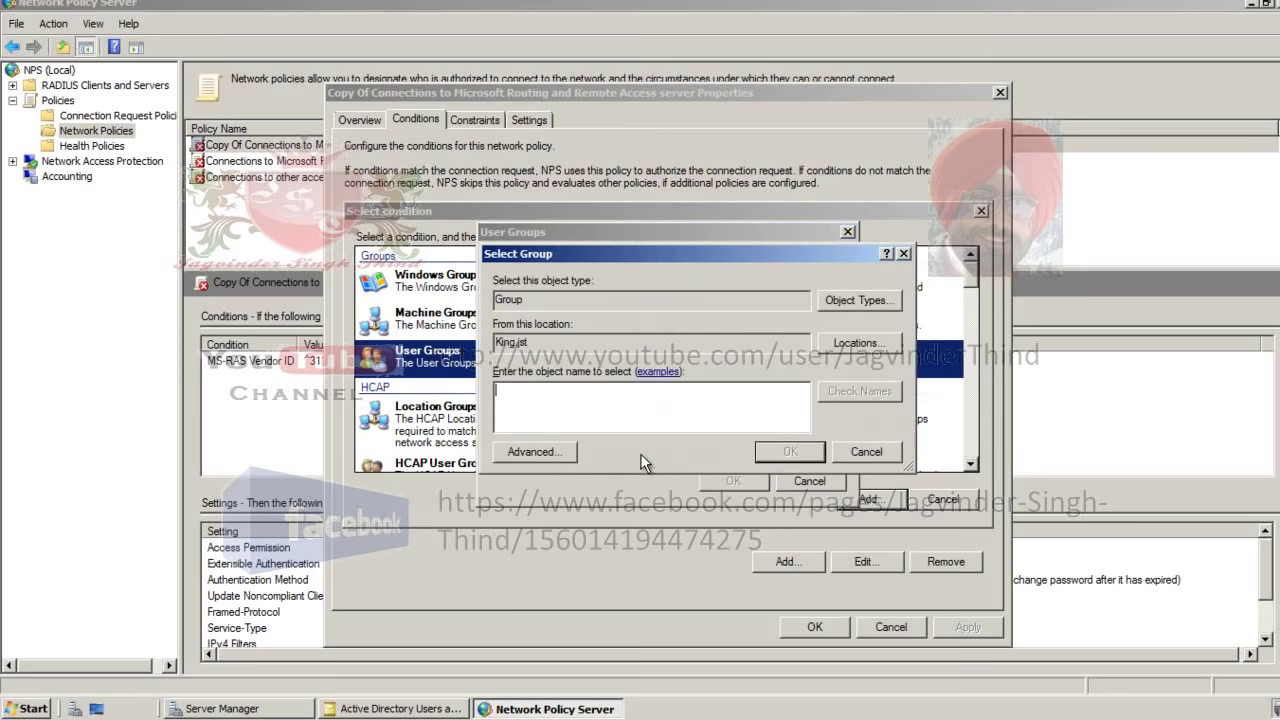
pyautogui.write('mana')
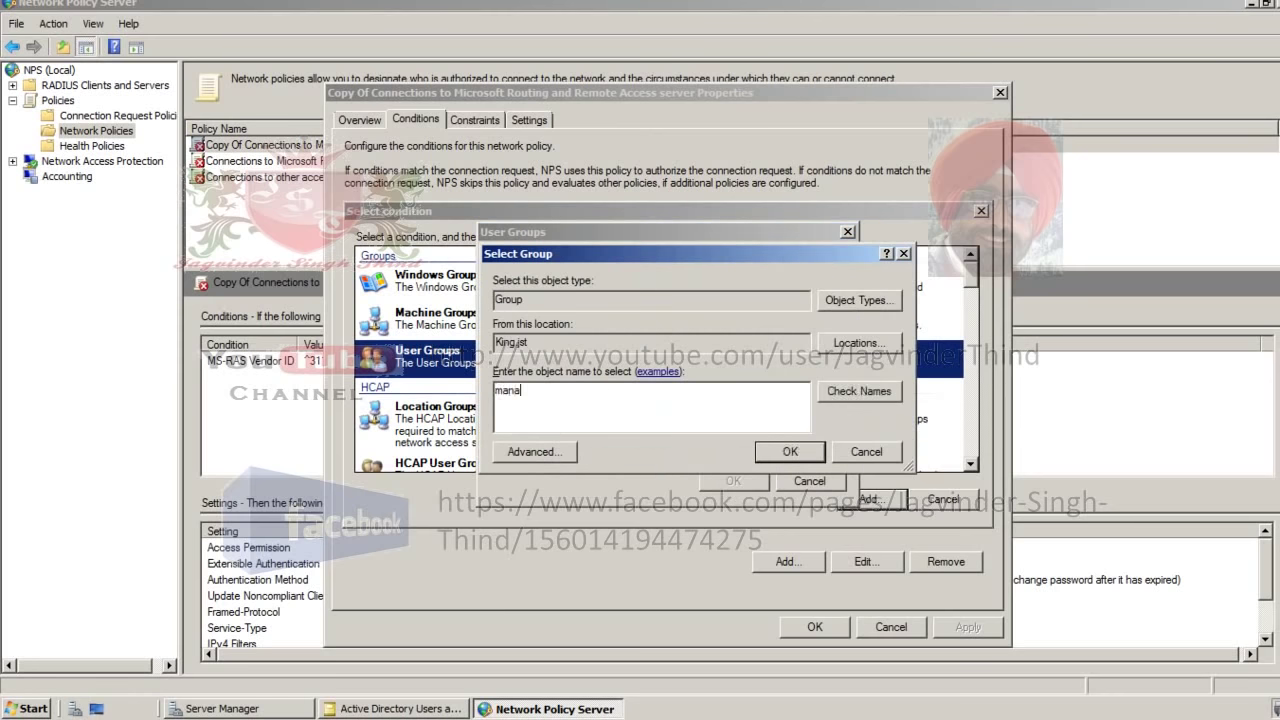
pyautogui.click(857, 391)
pyautogui.click(775, 451)
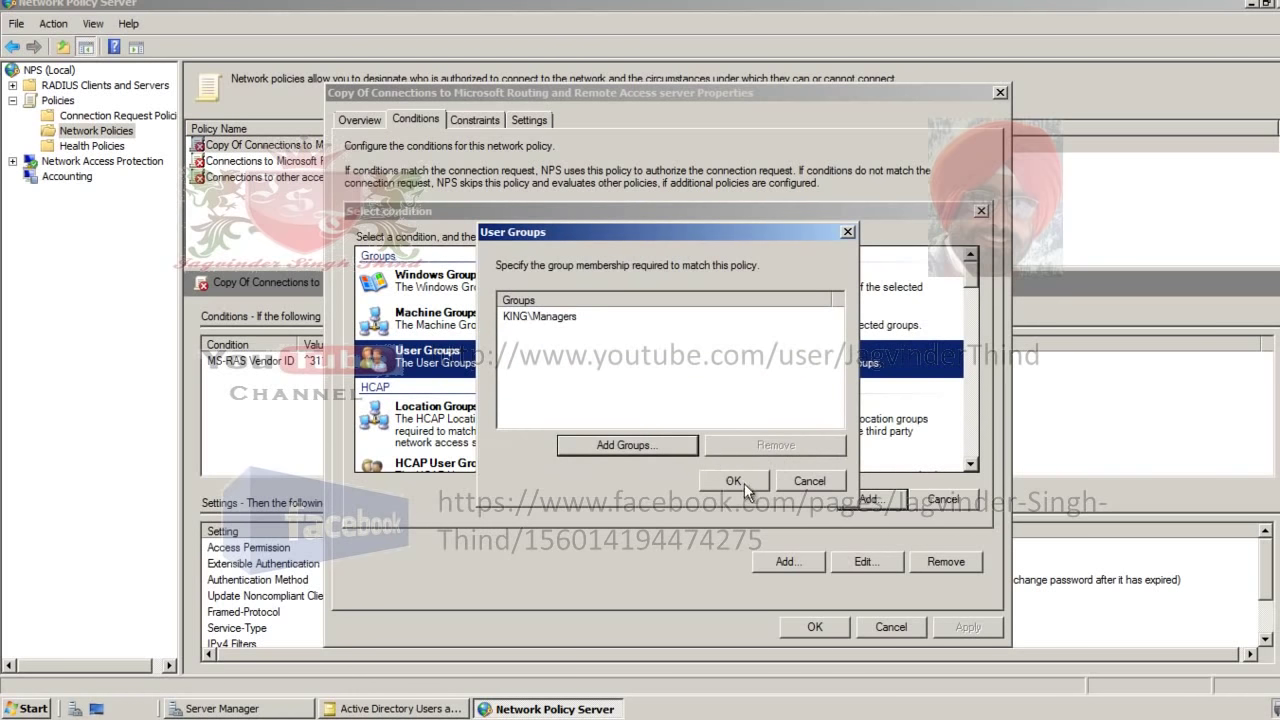
pyautogui.click(743, 483)
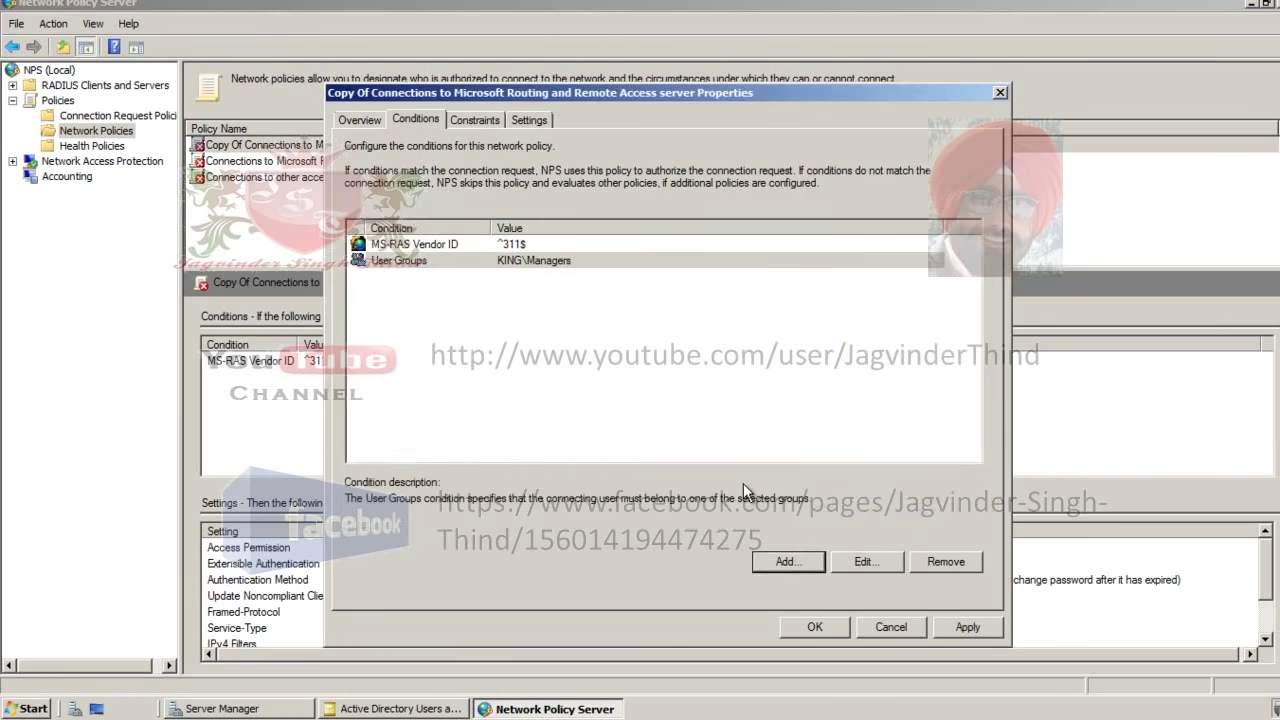
# Step: Remove the MS-RAS Vendor ID condition and apply the conditions
pyautogui.click(395, 246)
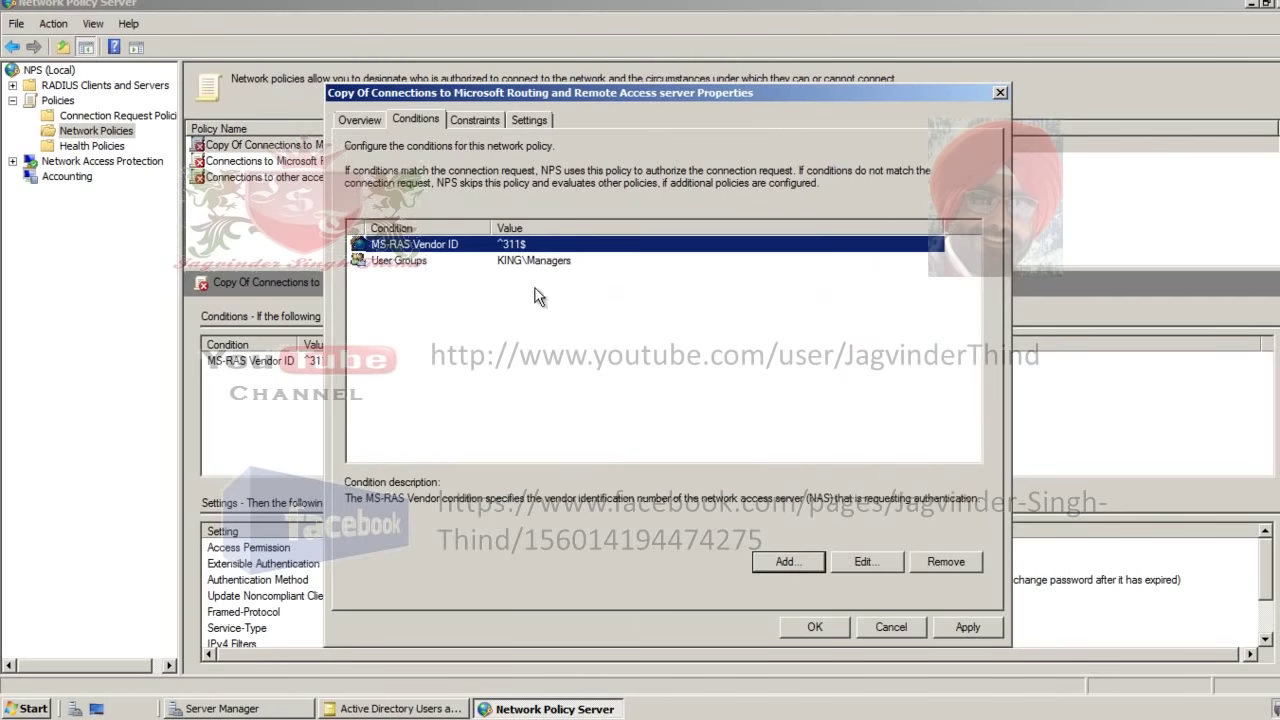
pyautogui.click(945, 563)
pyautogui.click(439, 246)
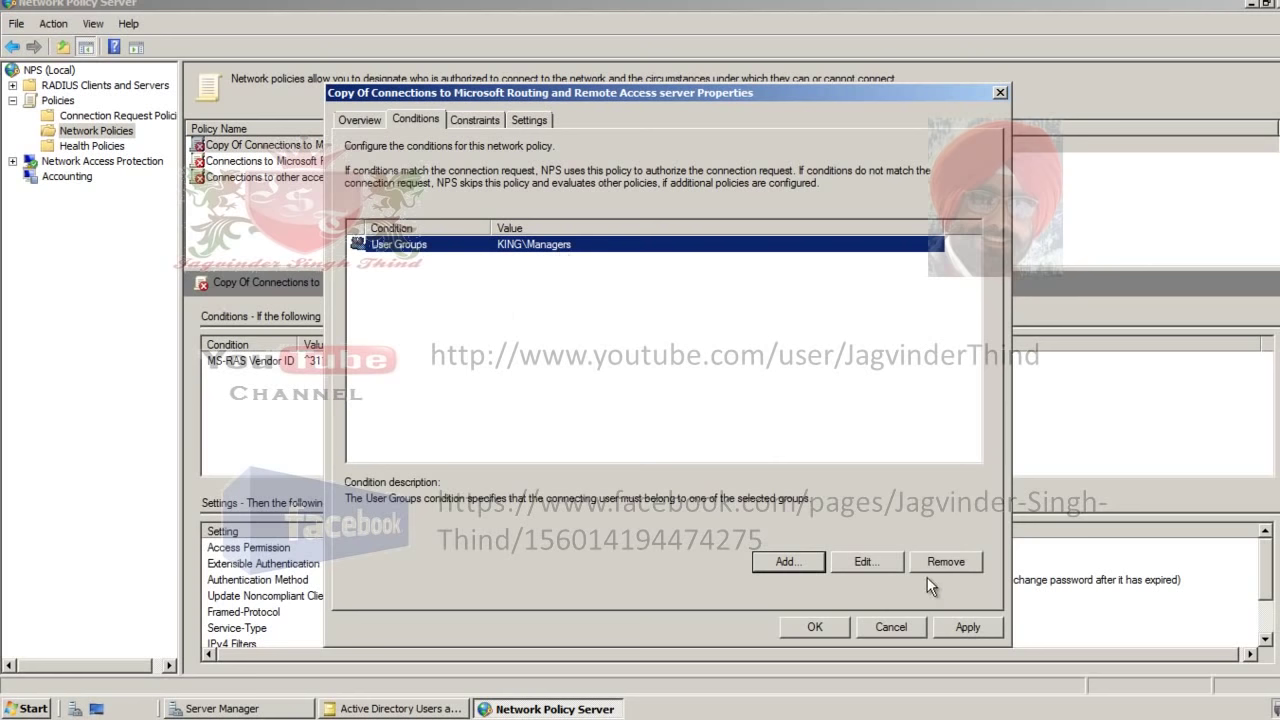
pyautogui.click(965, 620)
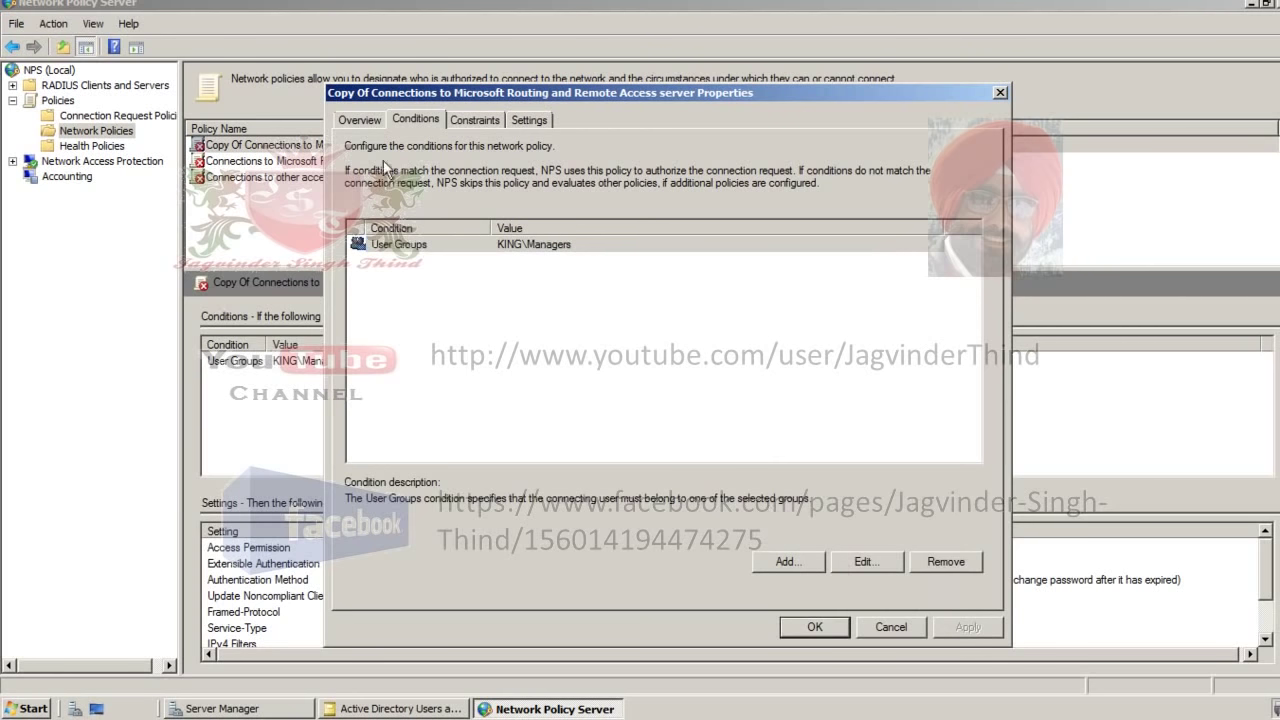
# Step: Set the copied VPN policy to Grant access and save it
pyautogui.click(359, 119)
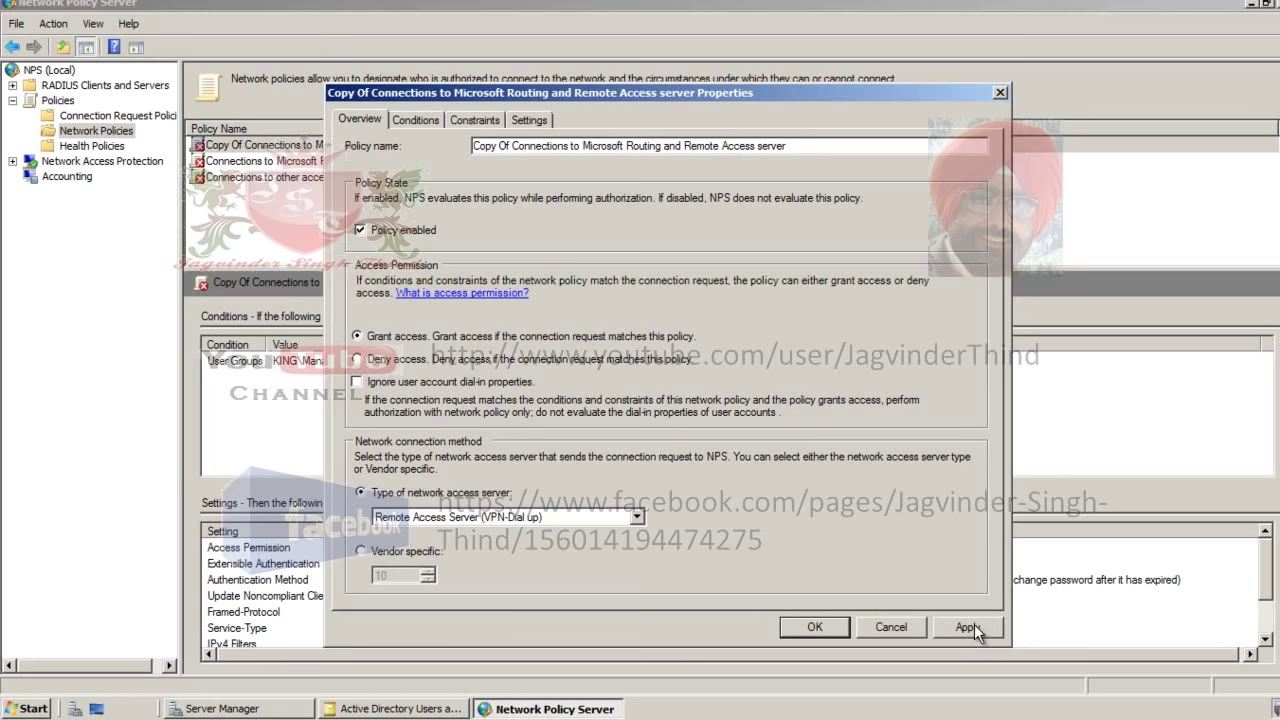
pyautogui.click(816, 627)
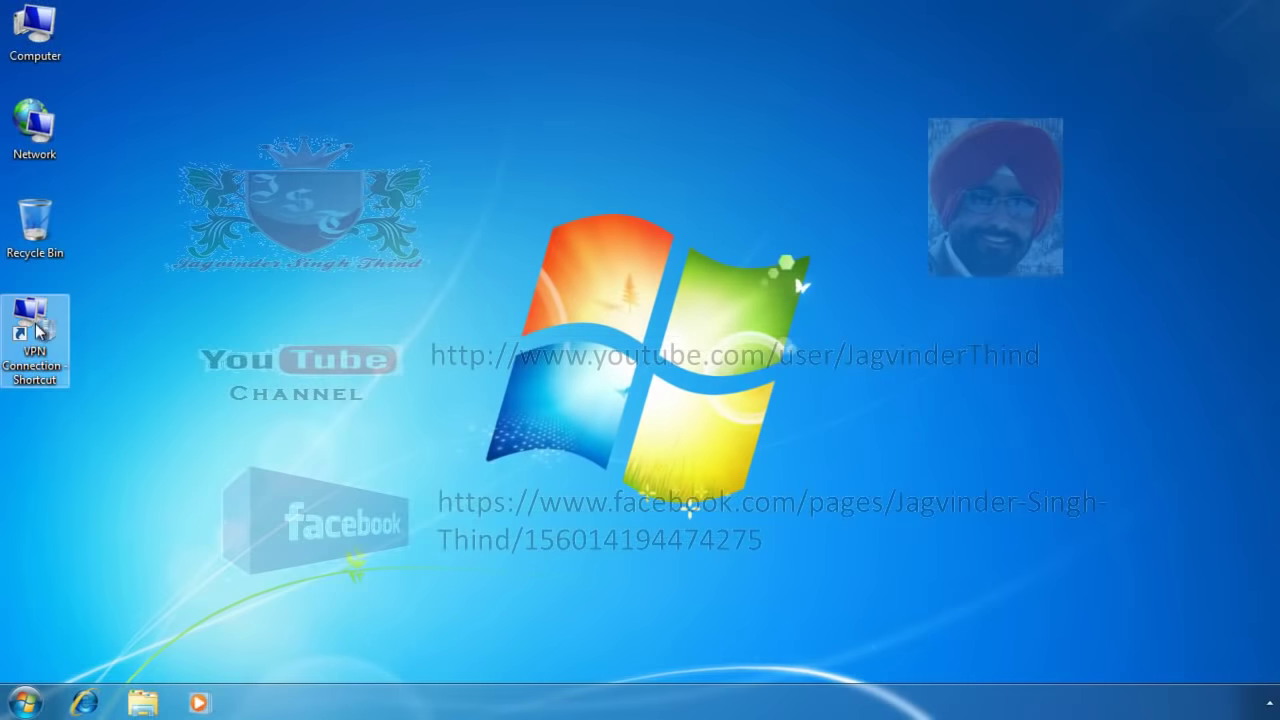
# Step: Disconnect the VPN, then retry as testuser1, which is refused with Error 812
pyautogui.doubleClick(37, 330)
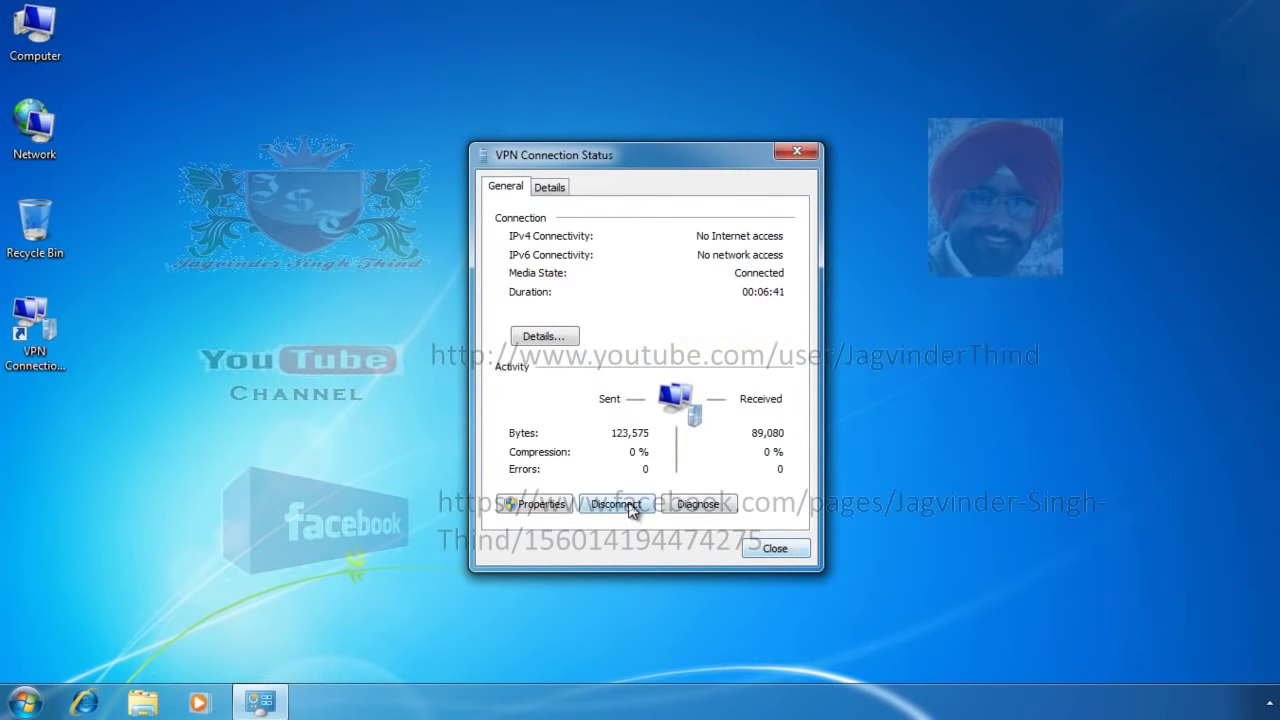
pyautogui.click(633, 512)
pyautogui.doubleClick(35, 340)
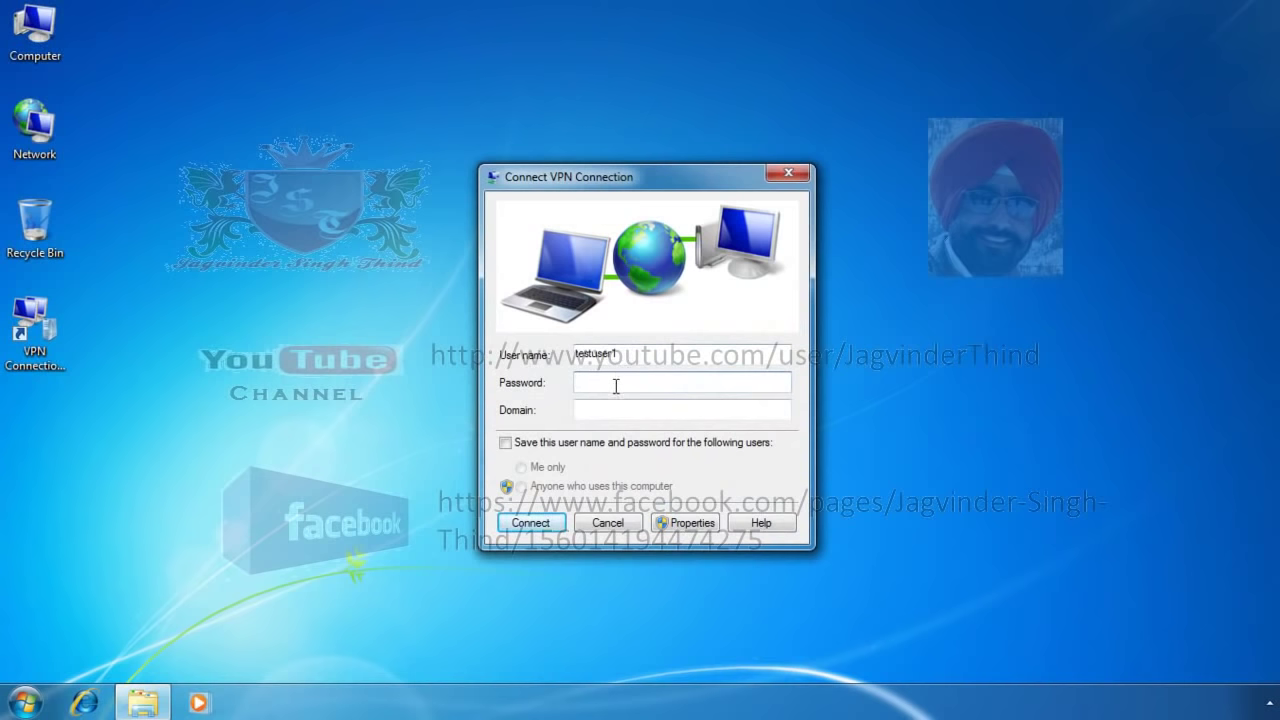
pyautogui.write('••••')
pyautogui.press('Return')
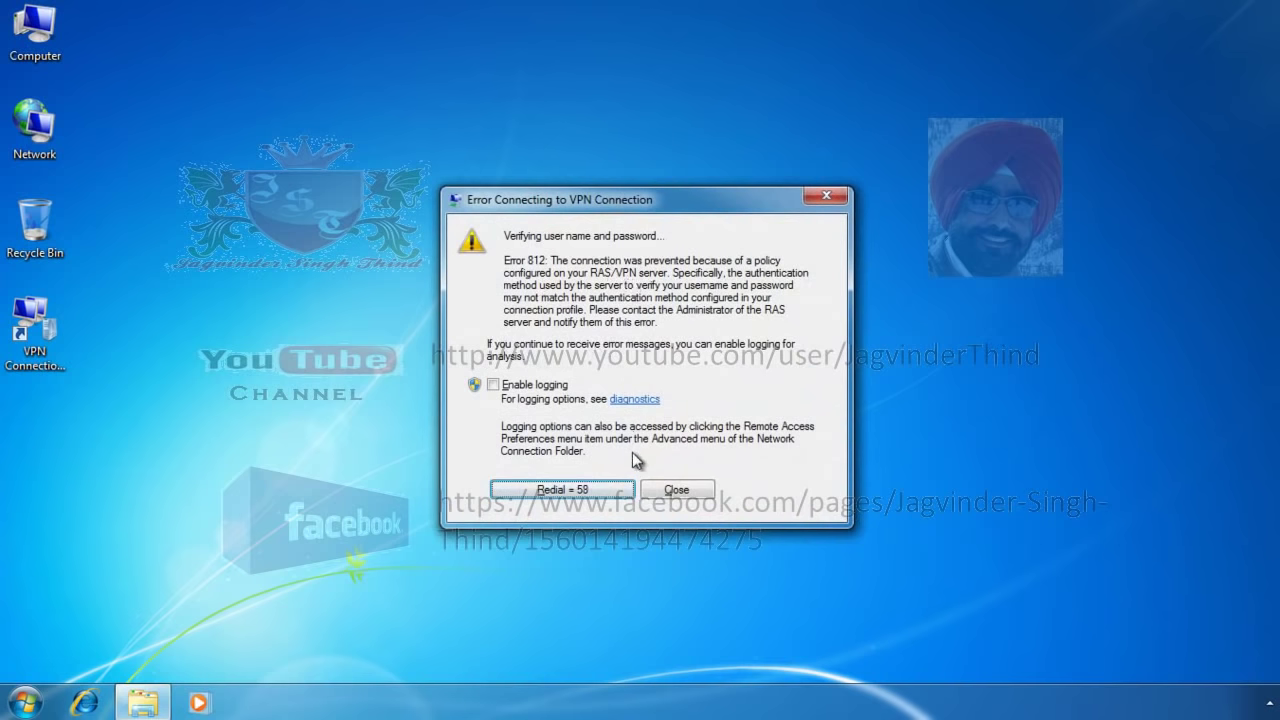
pyautogui.click(676, 489)
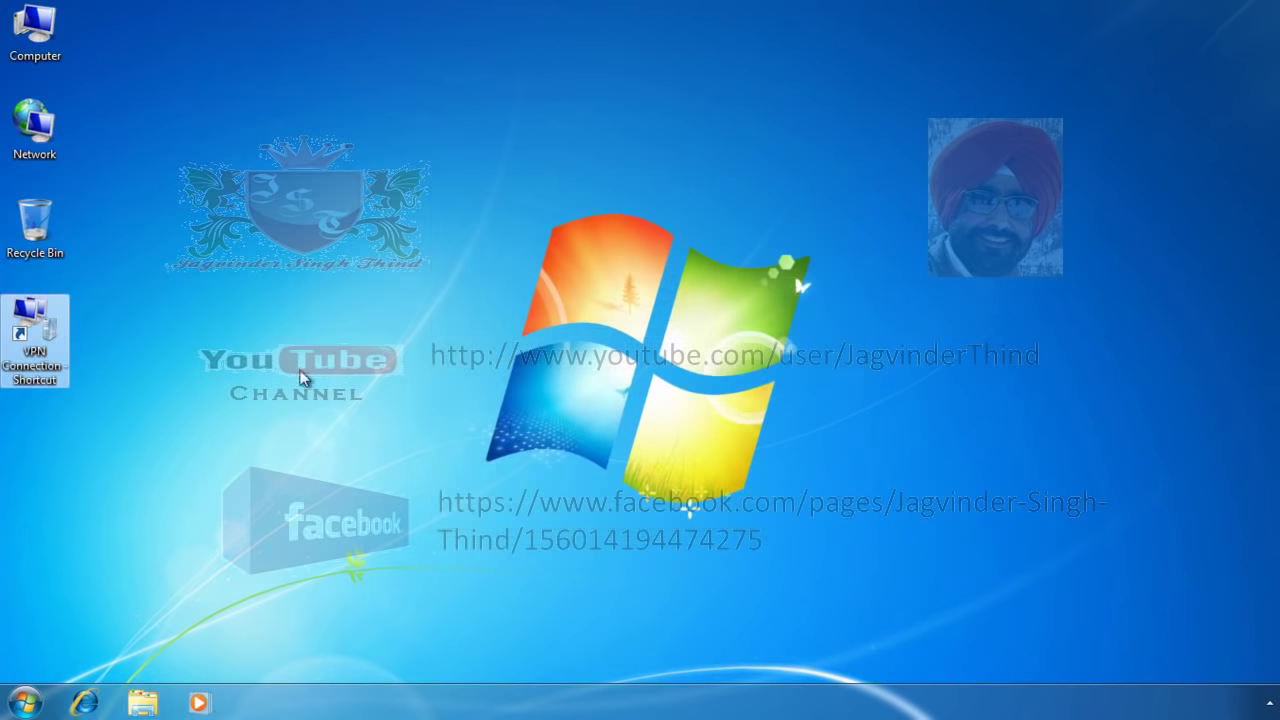
# Step: Connect the VPN as testuser2 and confirm IPv4 address 10.0.0.3 in the connection details
pyautogui.rightClick(22, 348)
pyautogui.click(45, 355)
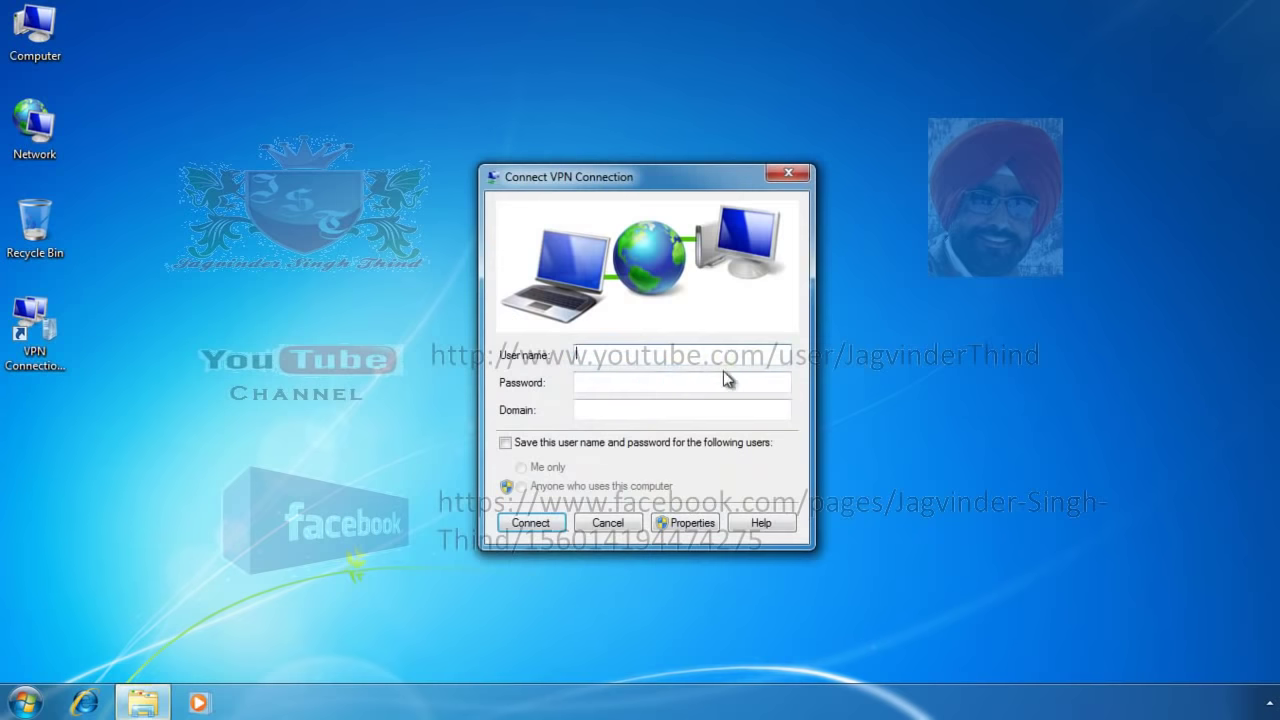
pyautogui.write('testuser2')
pyautogui.press('Tab')
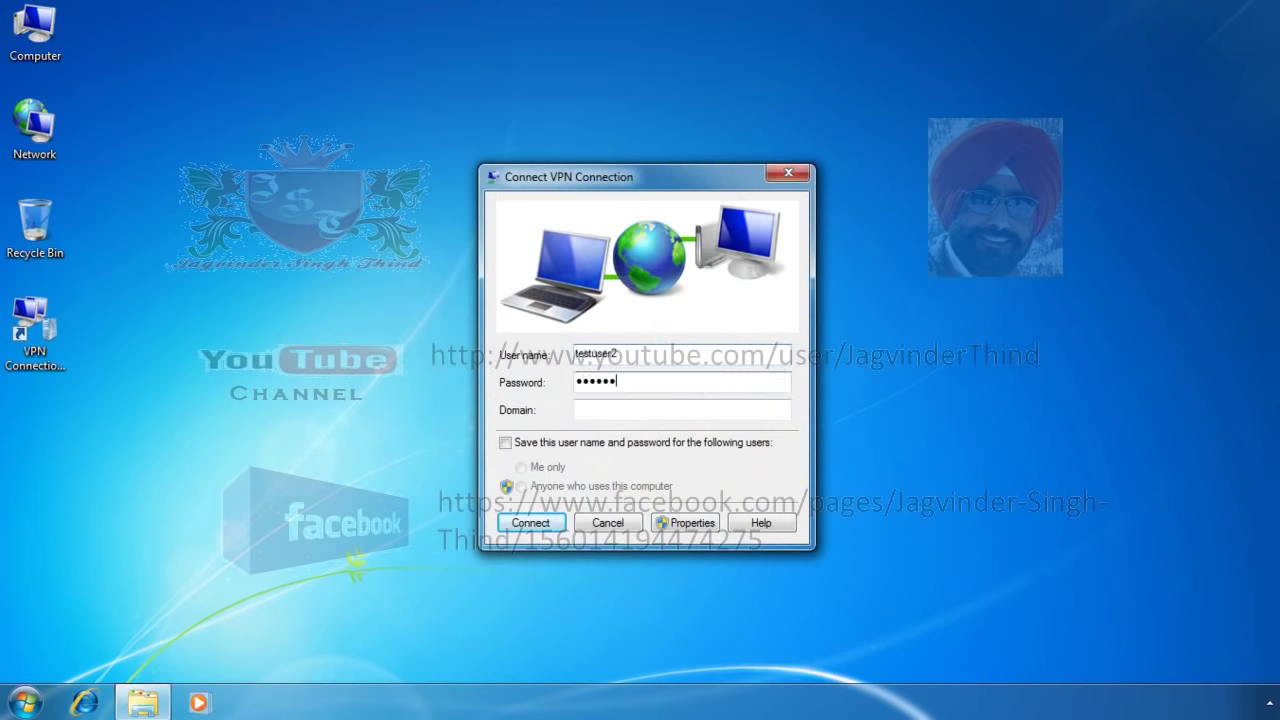
pyautogui.press('Return')
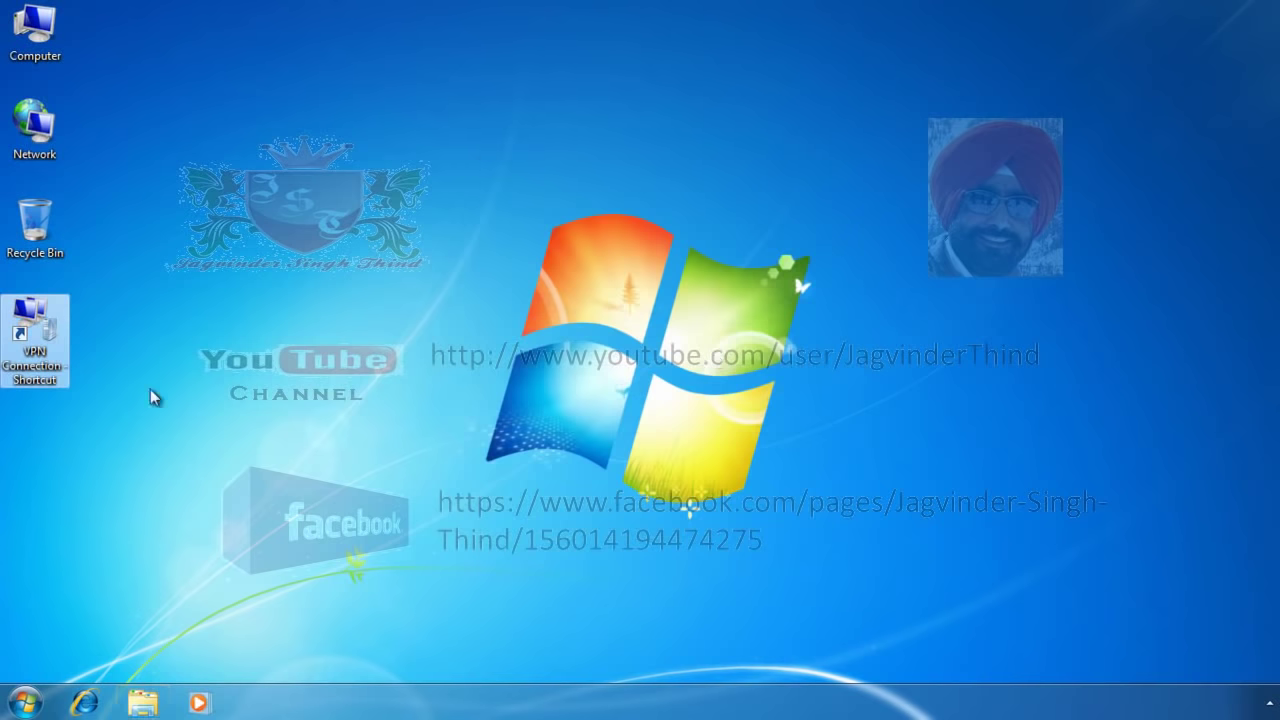
pyautogui.doubleClick(14, 352)
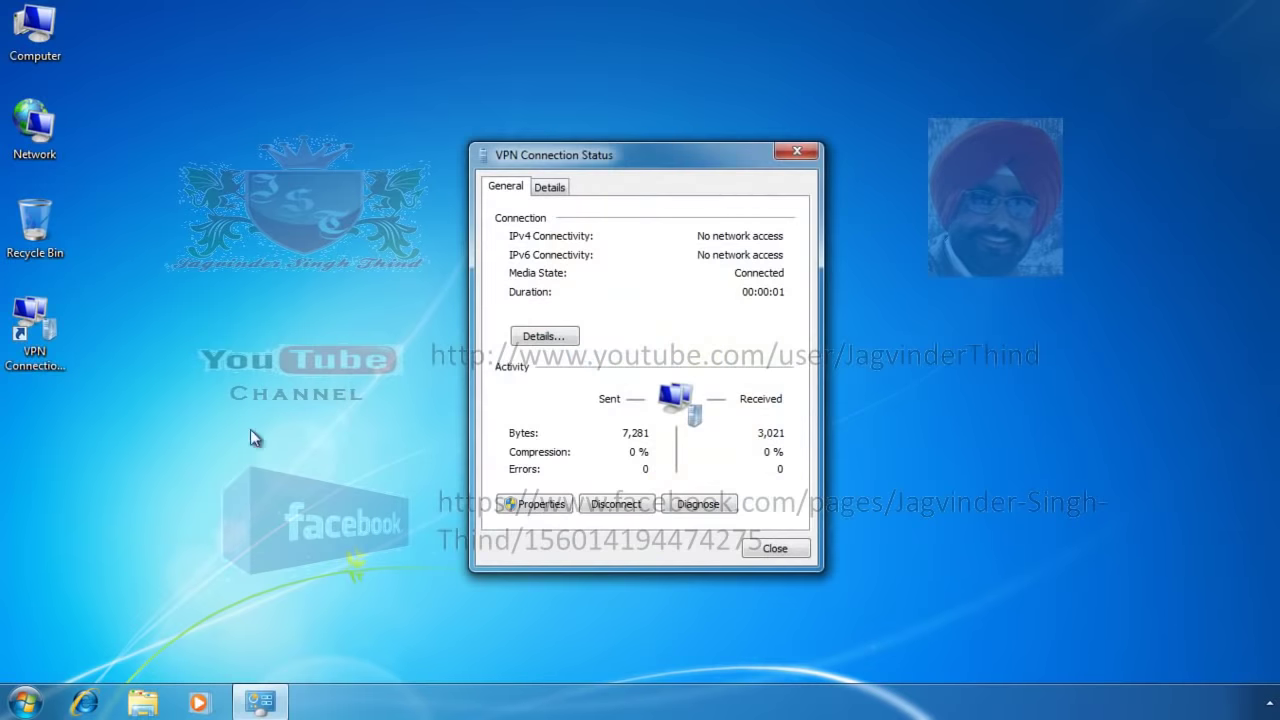
pyautogui.click(568, 340)
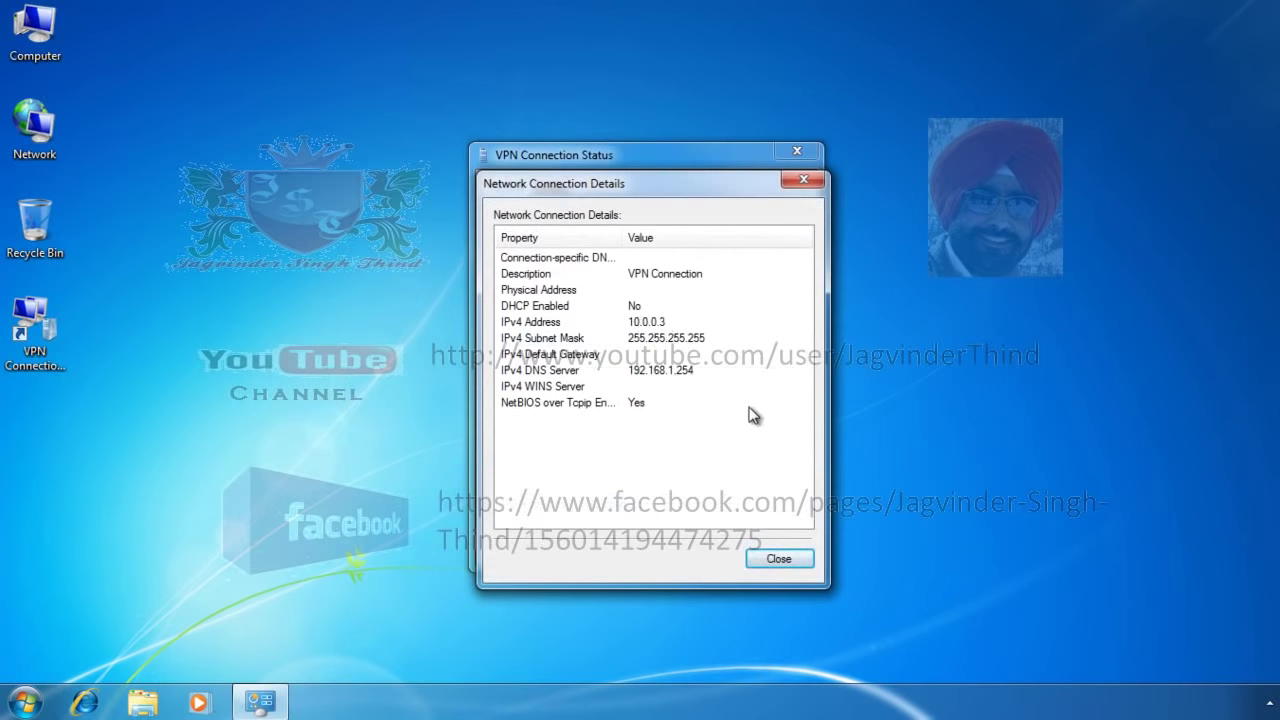
pyautogui.click(800, 560)
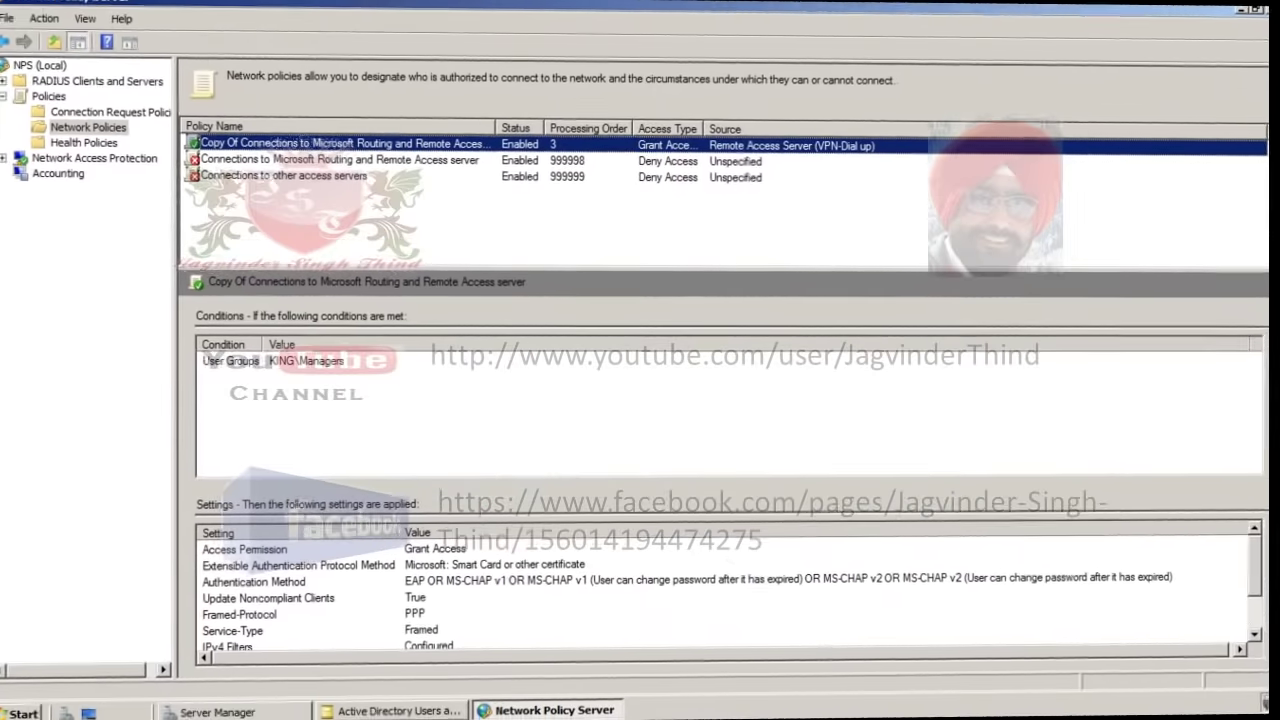
# Step: Check the Remote Access Clients list in Server Manager for the second test user, then return to Active Directory Users and Computers
pyautogui.click(290, 710)
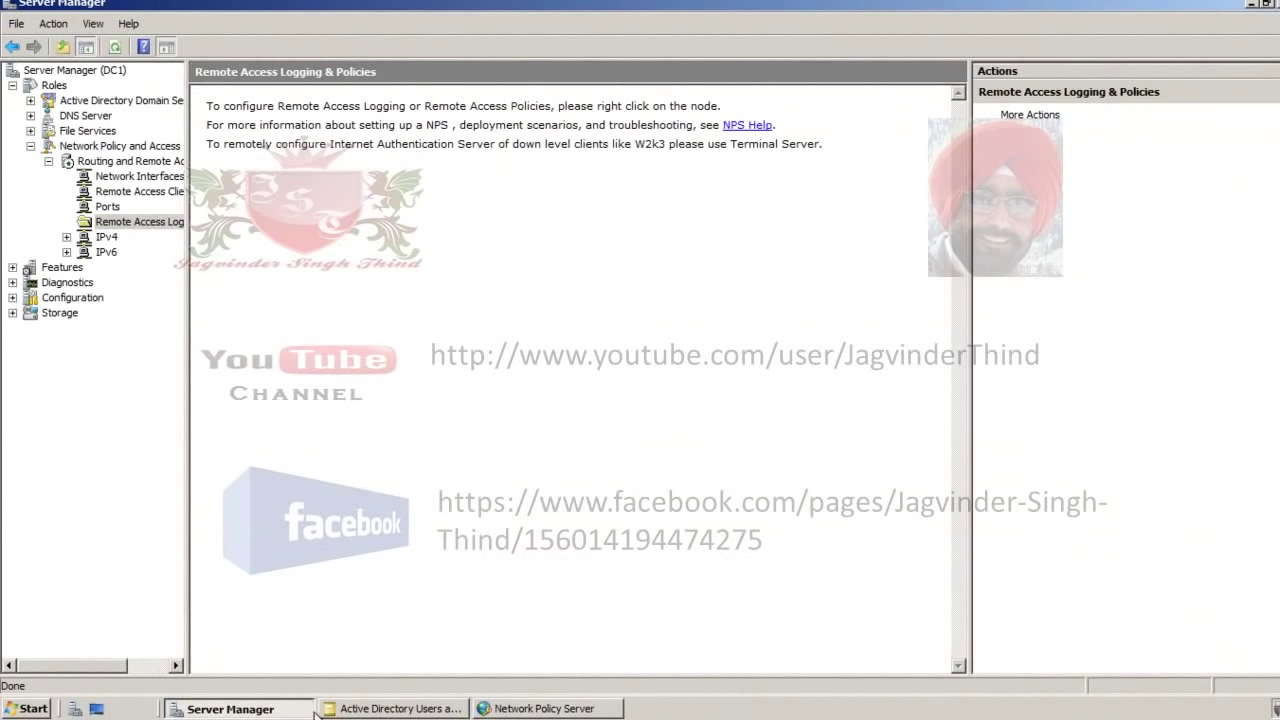
pyautogui.click(137, 199)
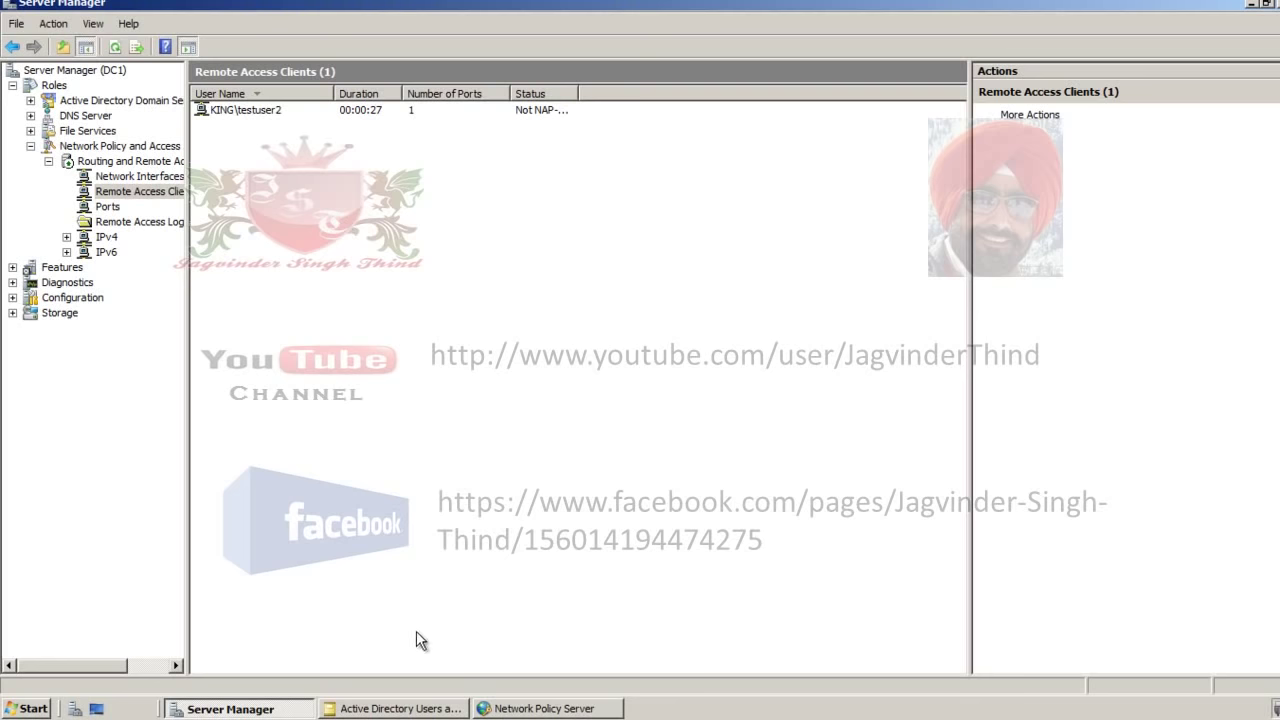
pyautogui.click(428, 710)
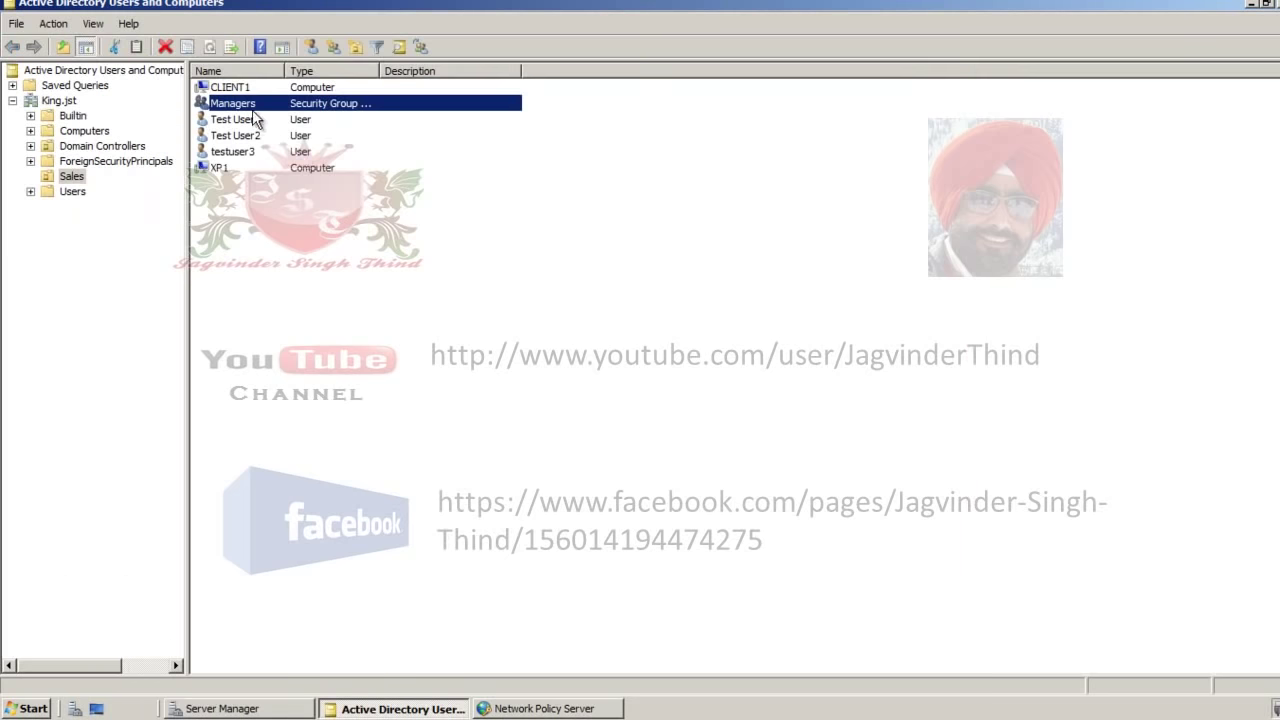
# Step: Confirm the Managers group's only member is Test User2, then switch to the Network Policy Server console
pyautogui.doubleClick(245, 106)
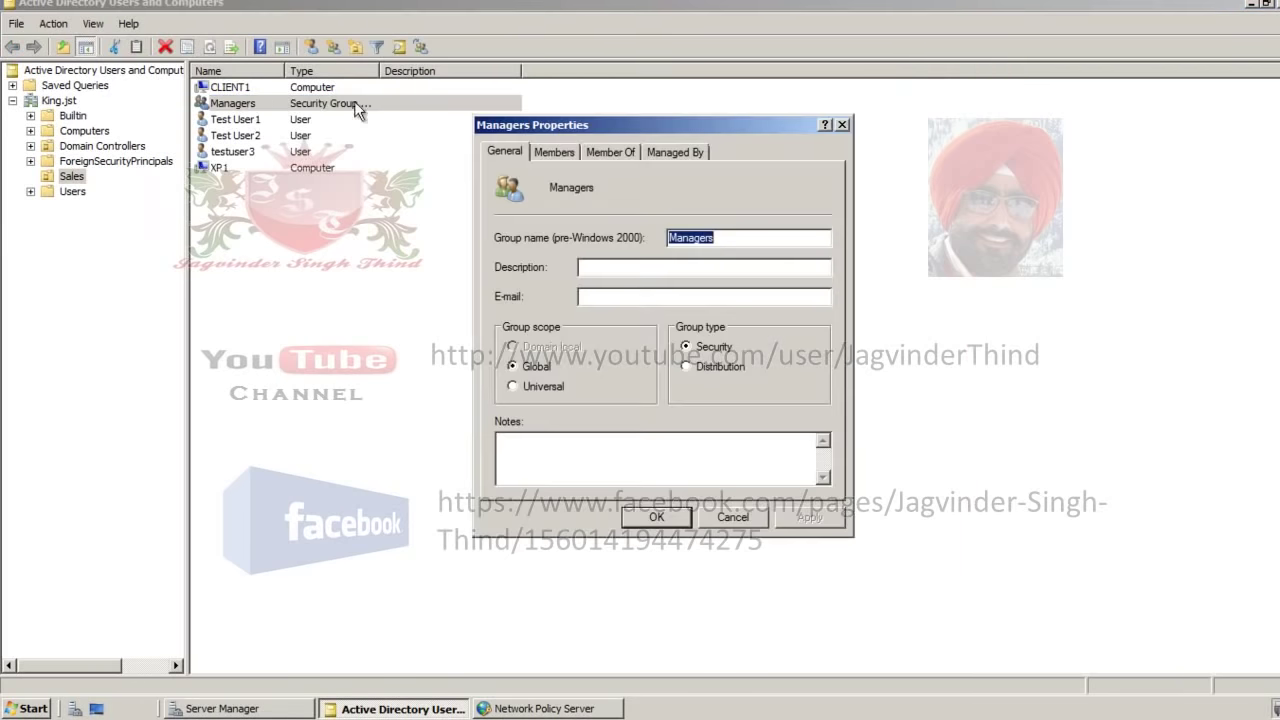
pyautogui.click(556, 151)
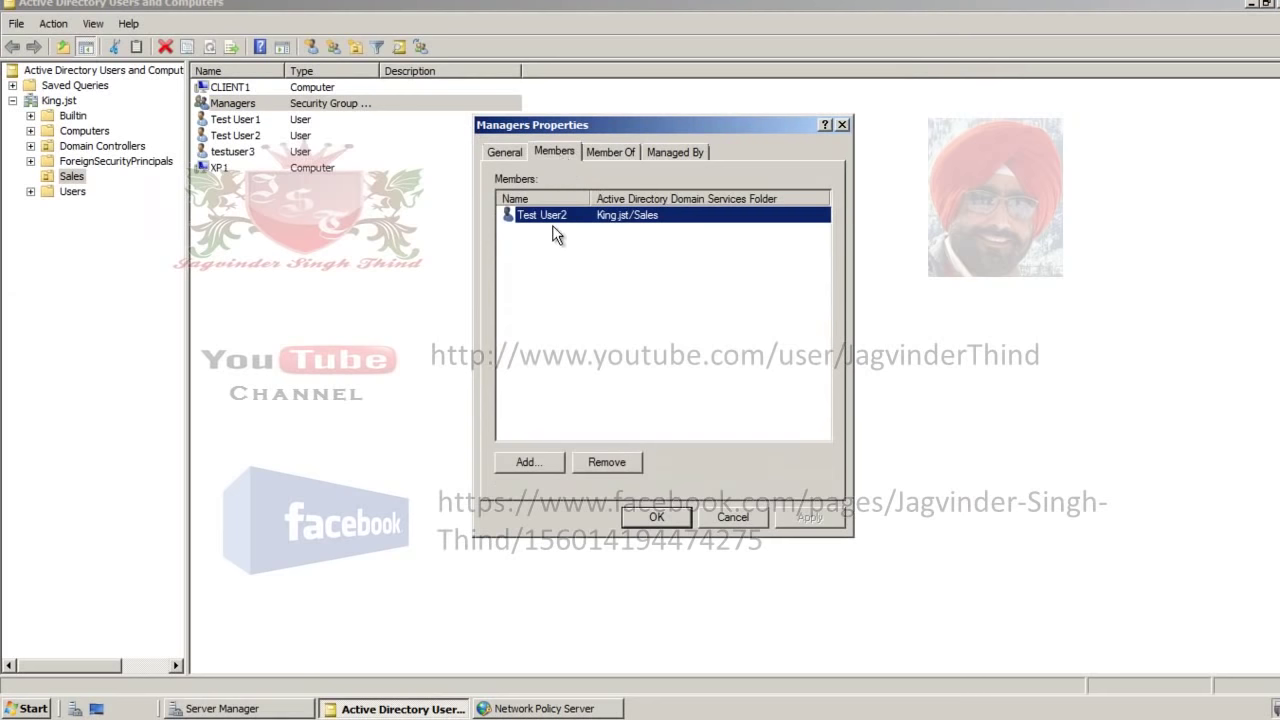
pyautogui.click(685, 519)
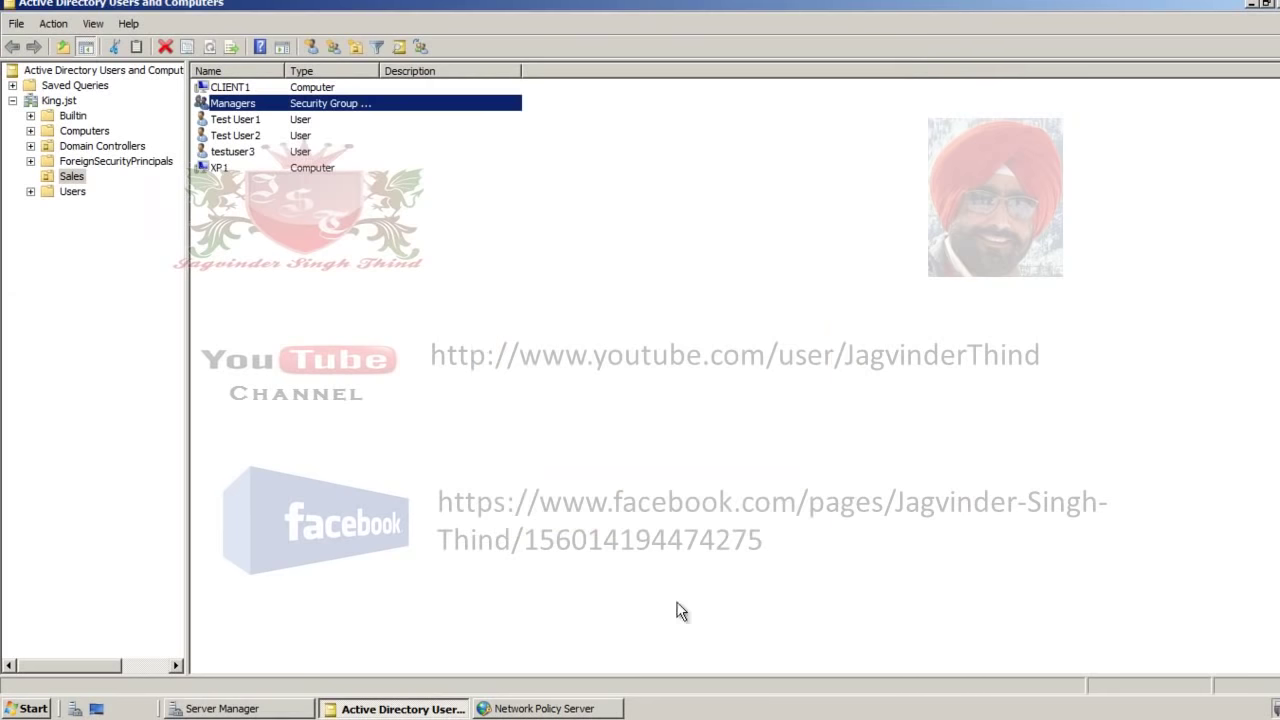
pyautogui.click(596, 710)
# Step: Give the copied VPN policy a 1-minute session timeout, leaving idle timeout off, and show its day-and-time restrictions
pyautogui.doubleClick(302, 148)
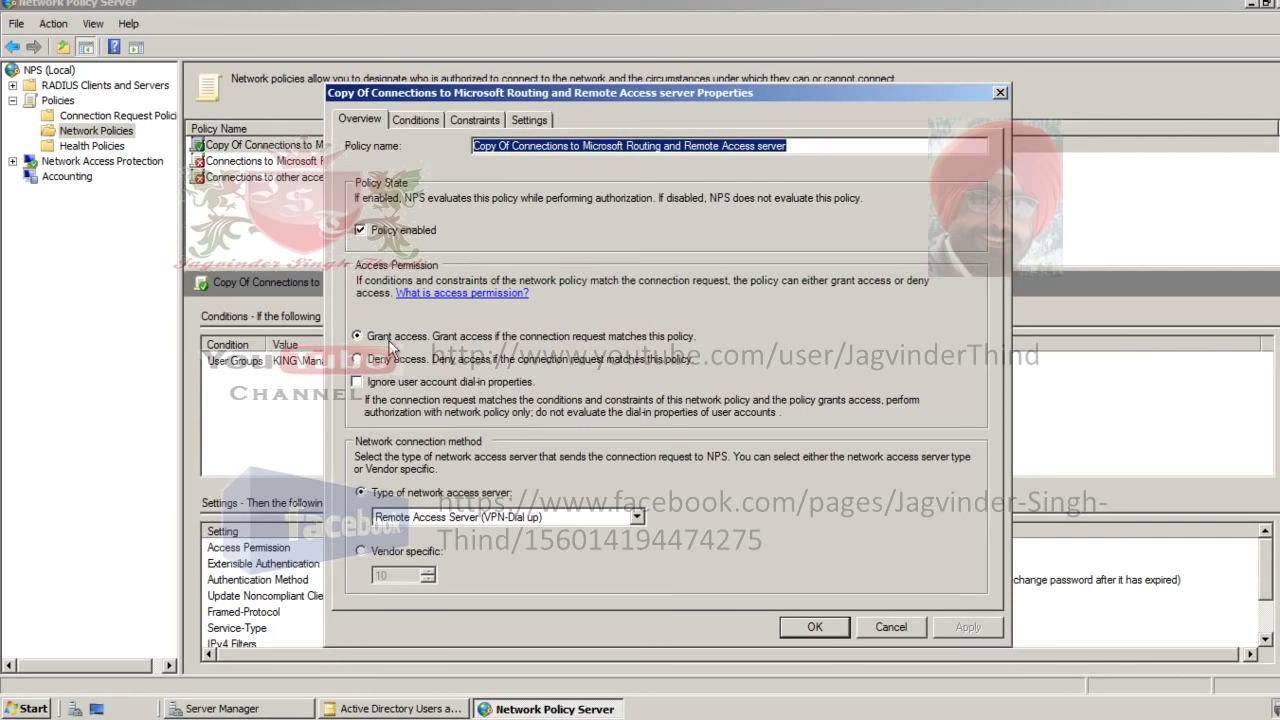
pyautogui.click(415, 120)
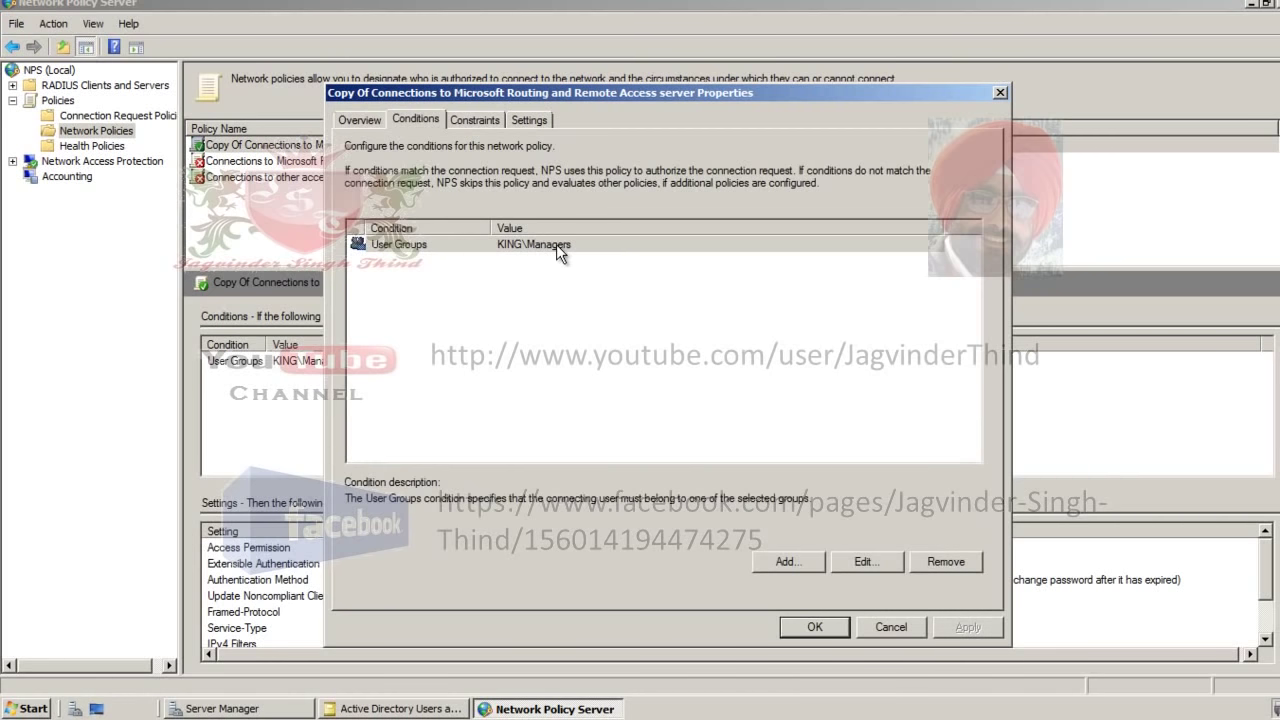
pyautogui.click(483, 125)
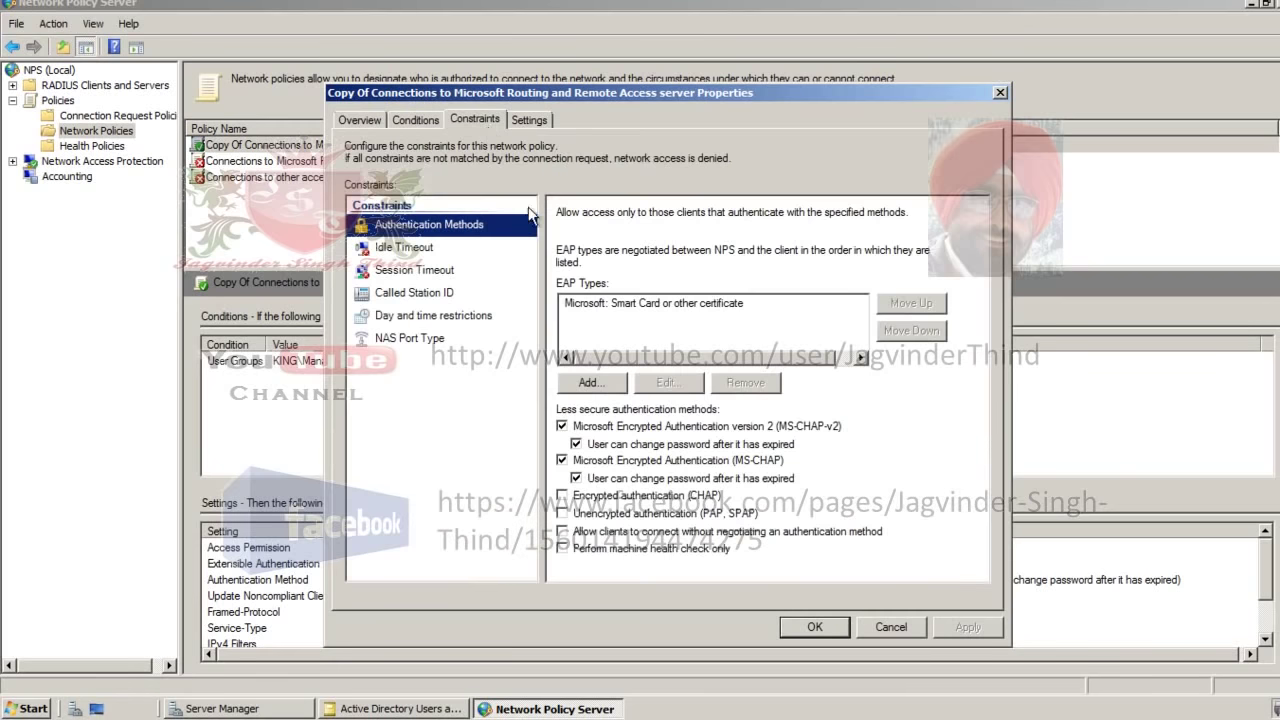
pyautogui.click(418, 252)
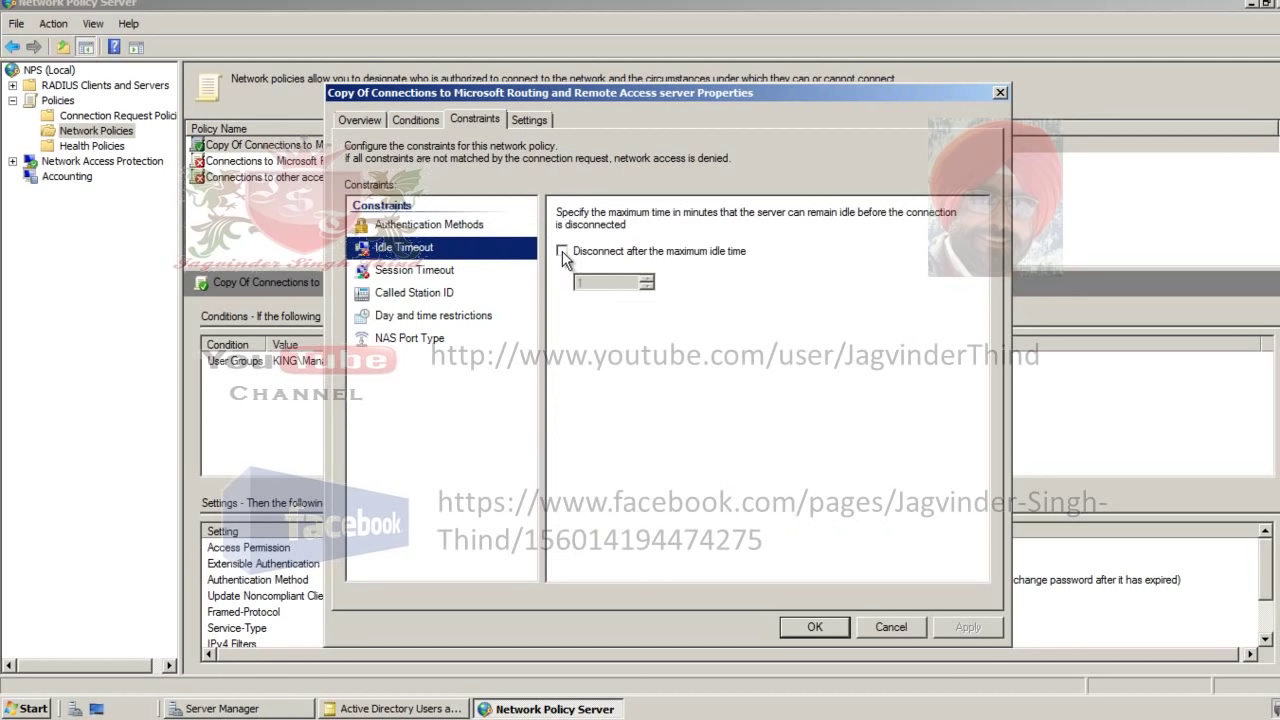
pyautogui.click(562, 251)
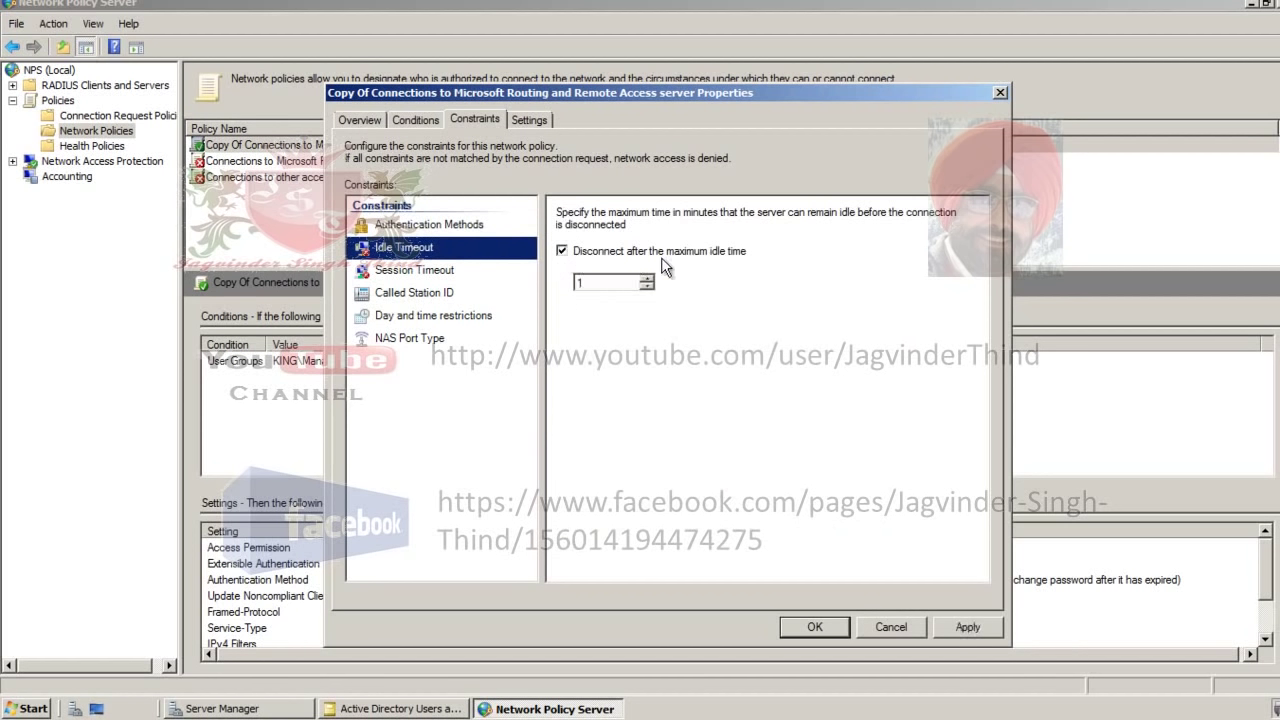
pyautogui.click(562, 251)
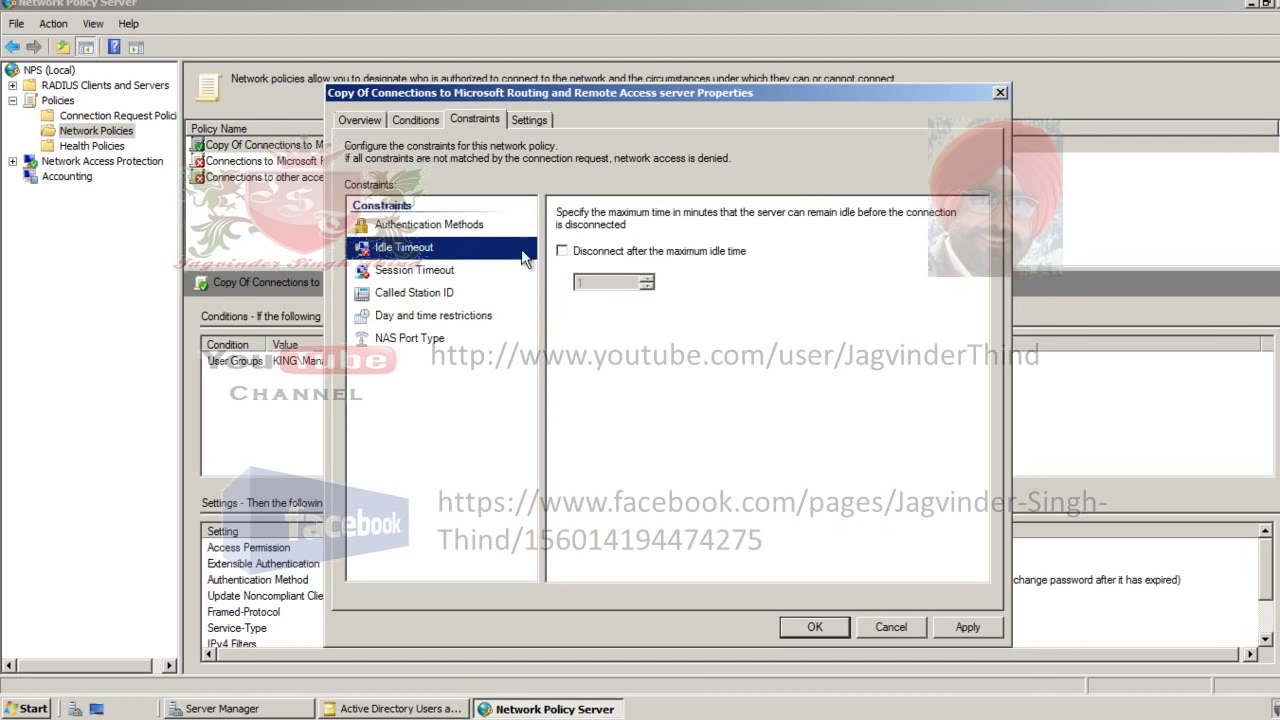
pyautogui.click(418, 274)
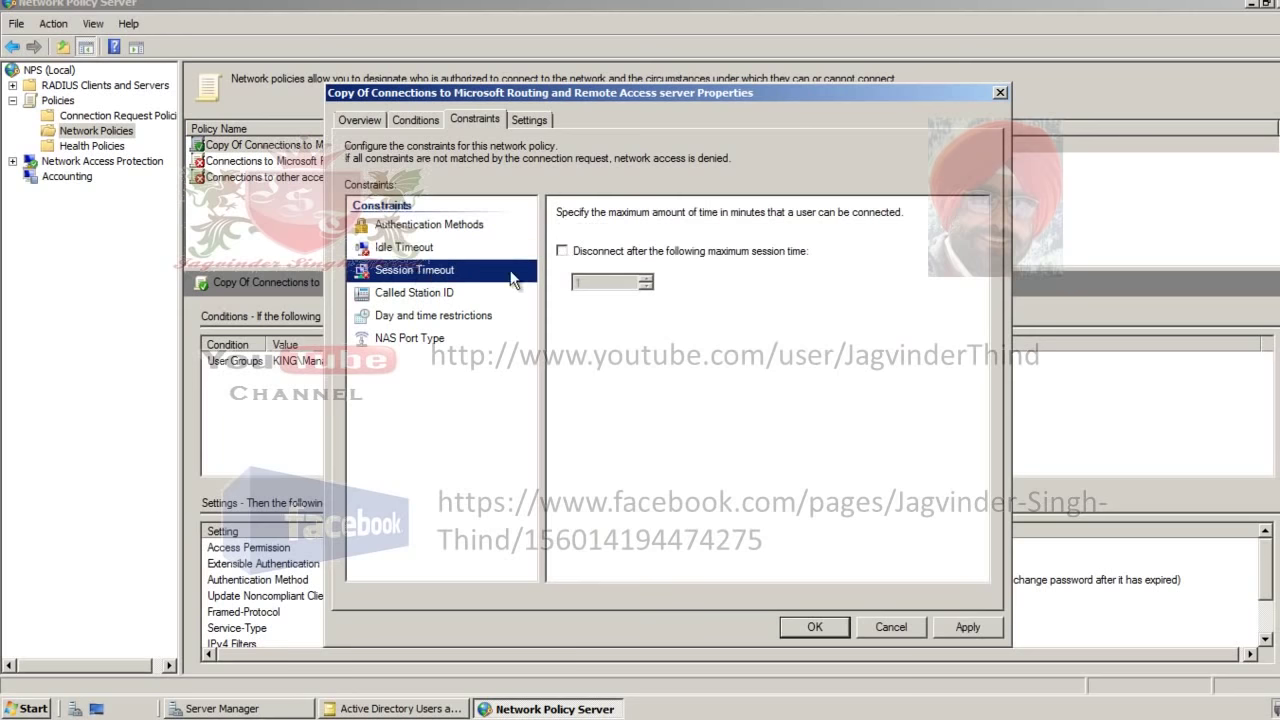
pyautogui.click(562, 252)
pyautogui.click(409, 316)
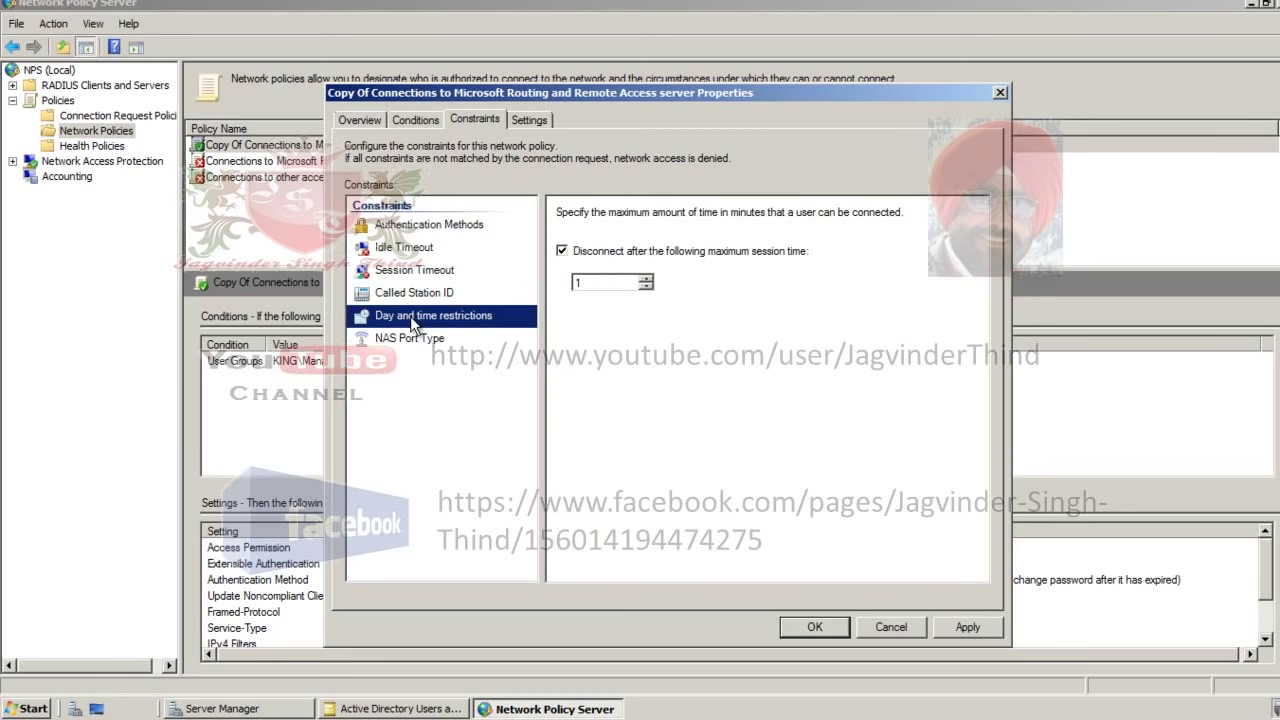
# Step: Deny all hours except Tuesday–Sunday 19:00–00:00 in the policy's access grid, then save the policy
pyautogui.click(572, 212)
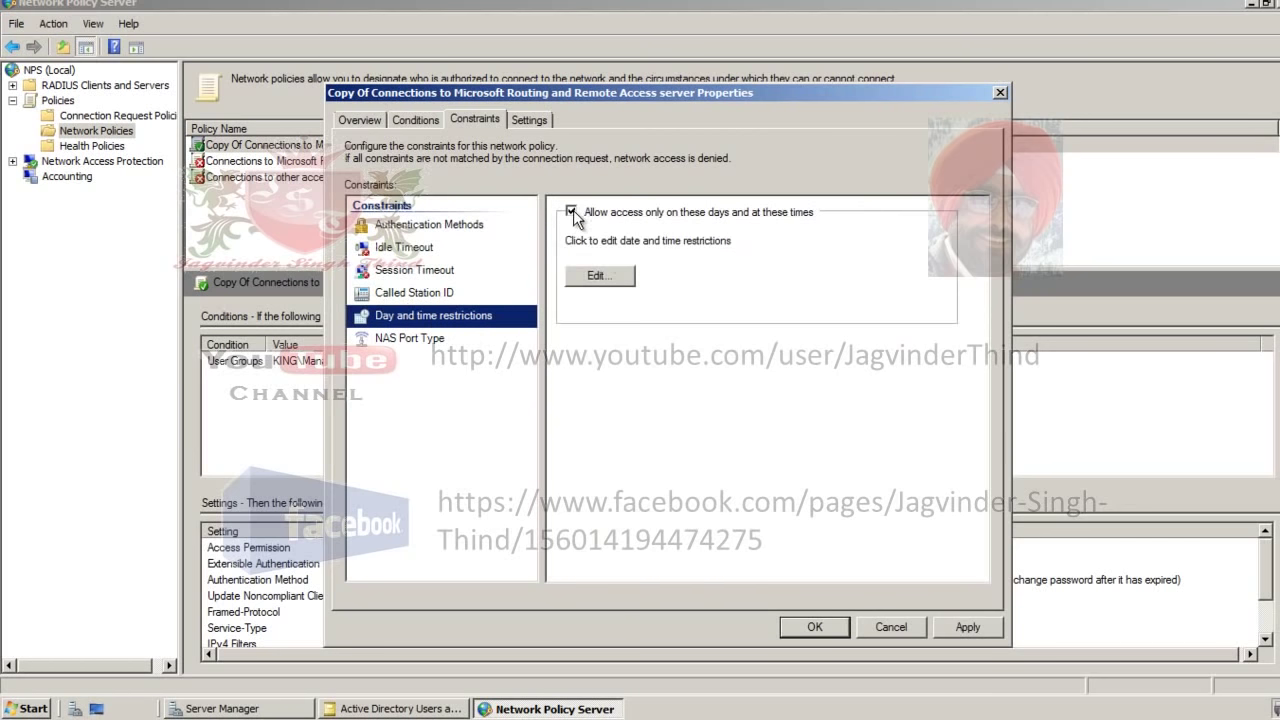
pyautogui.click(600, 276)
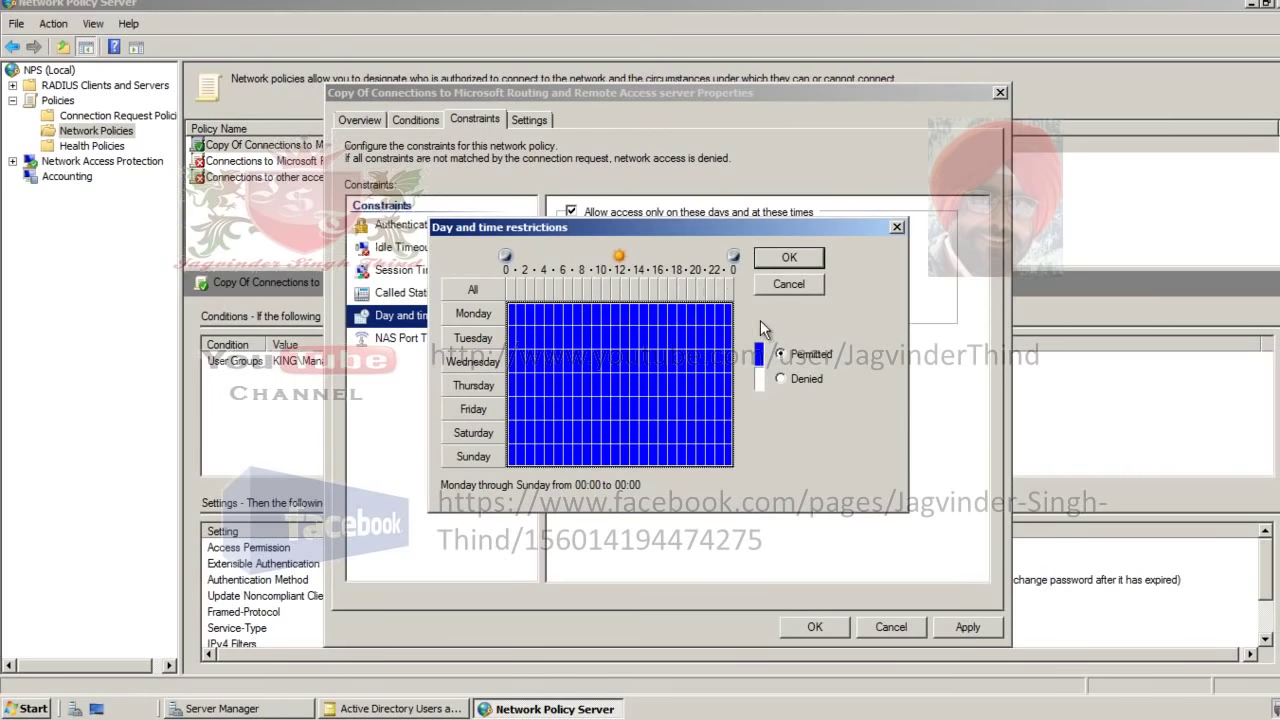
pyautogui.click(781, 379)
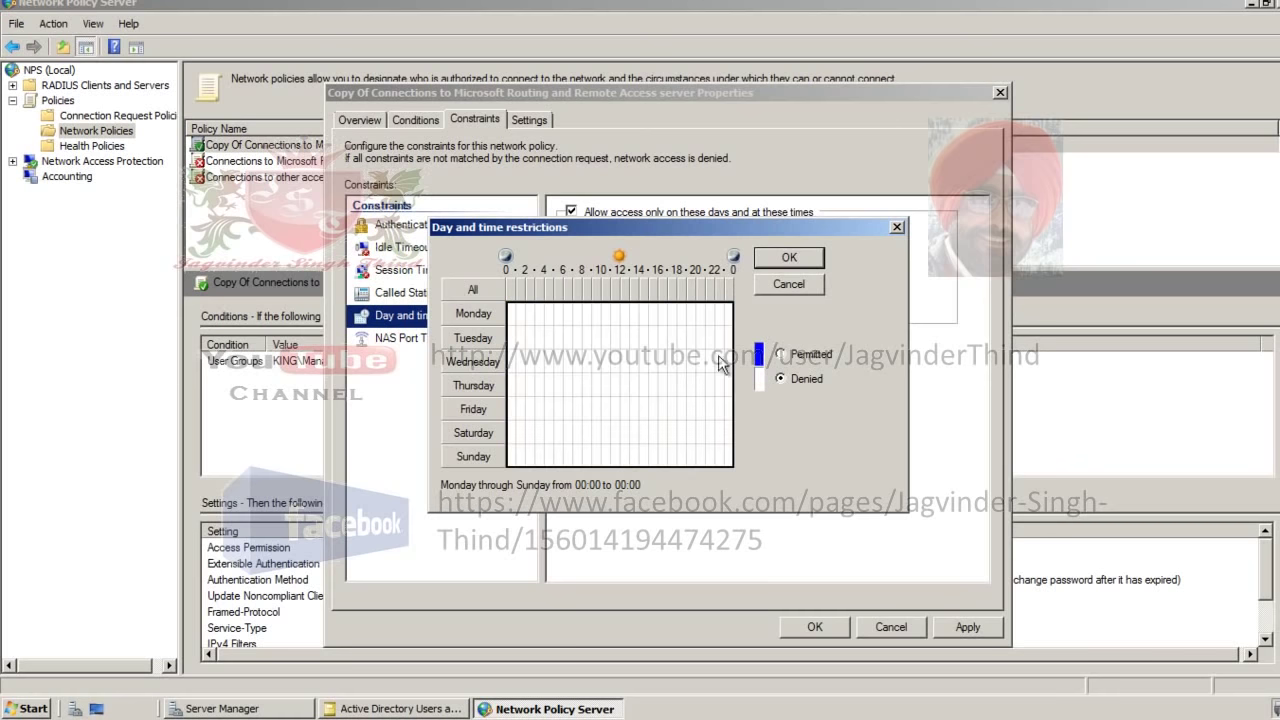
pyautogui.moveTo(689, 340); pyautogui.dragTo(734, 478)
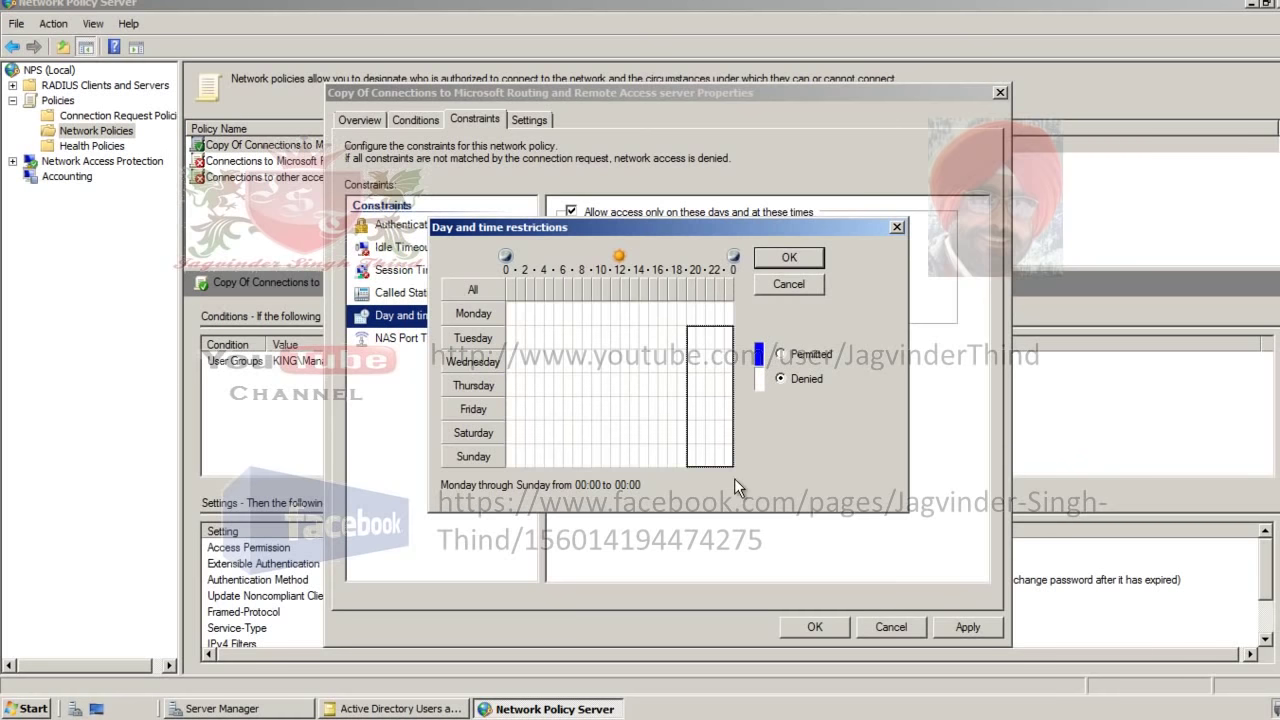
pyautogui.click(780, 354)
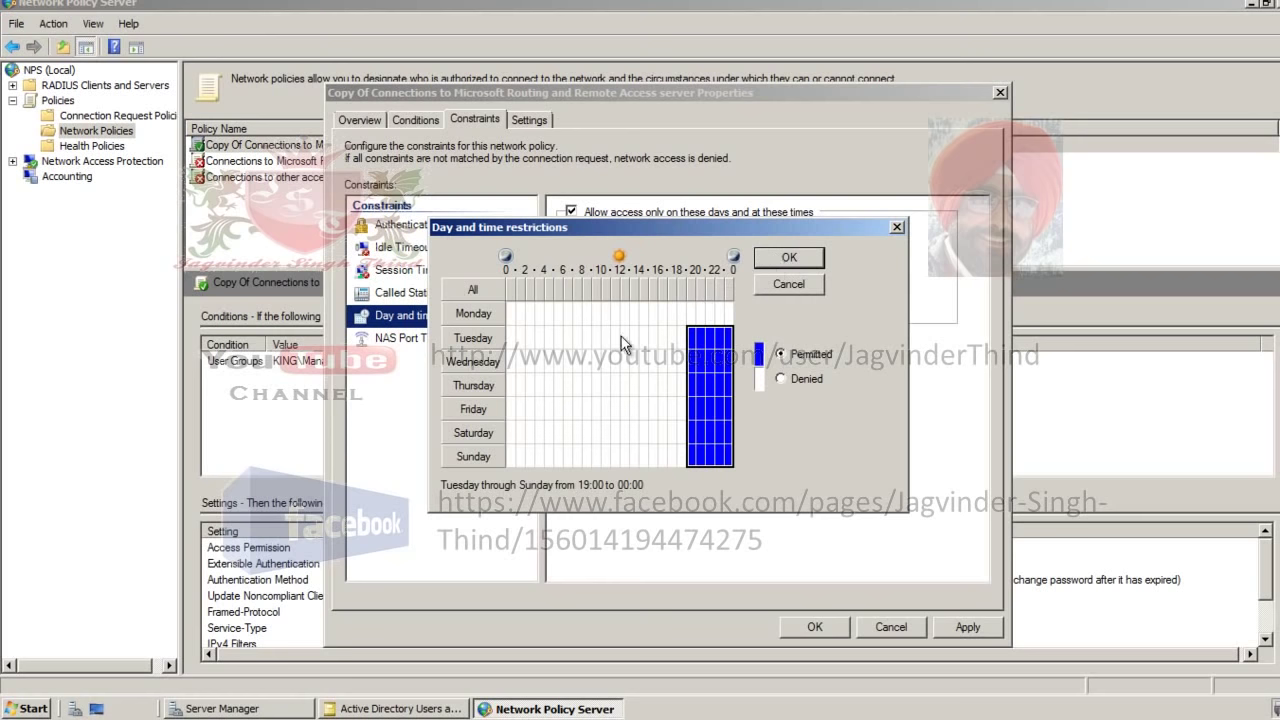
pyautogui.click(780, 260)
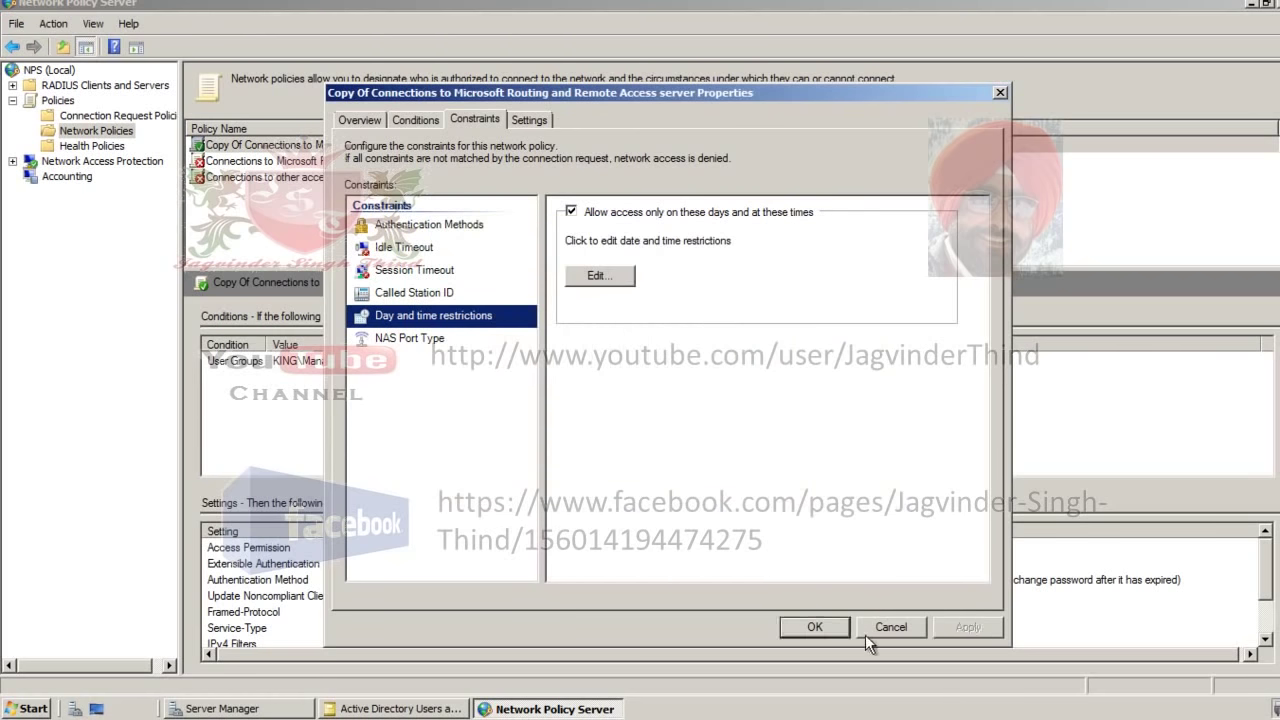
pyautogui.click(815, 627)
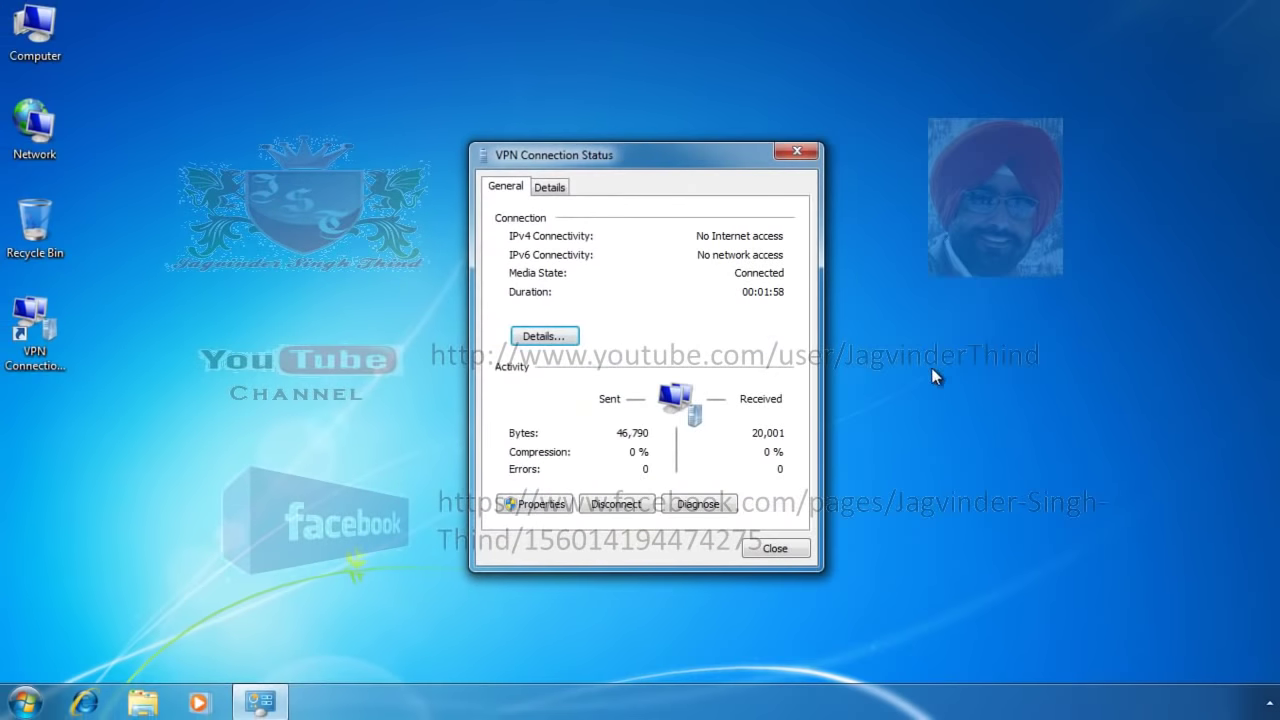
# Step: Disconnect the VPN session and reconnect with the test user's password, which is refused with error 812
pyautogui.click(615, 504)
pyautogui.doubleClick(24, 330)
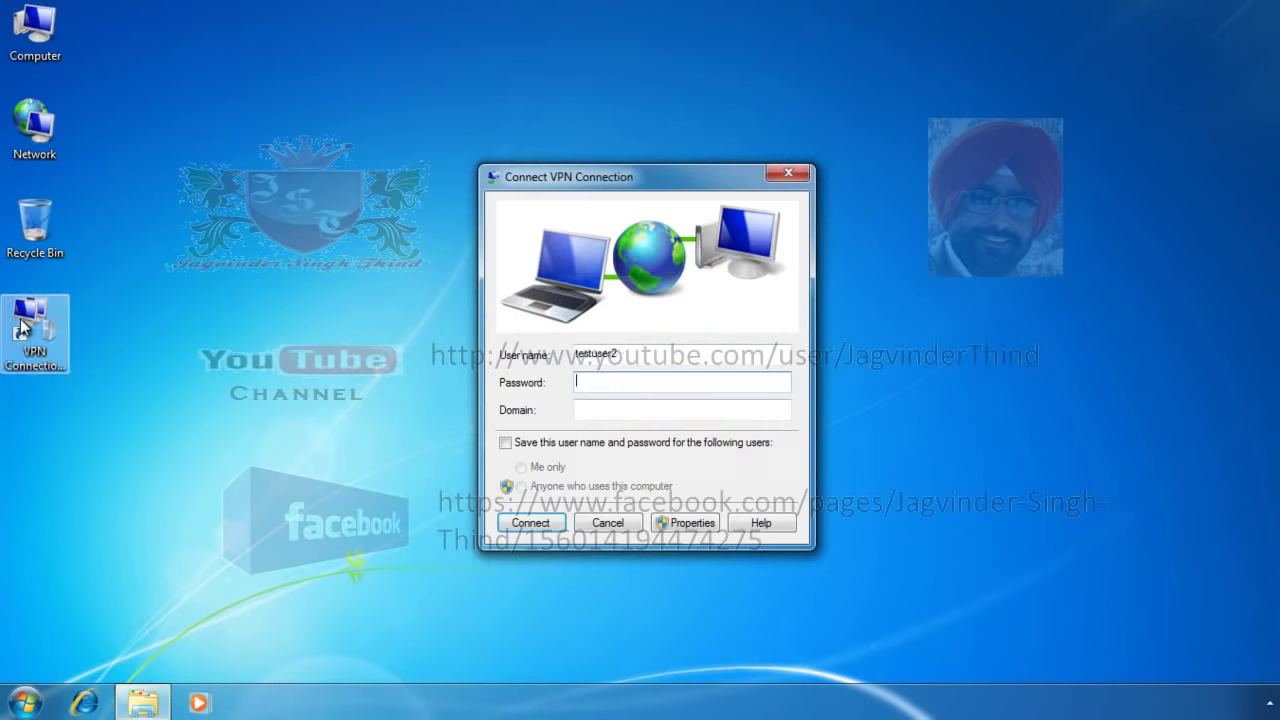
pyautogui.click(622, 378)
pyautogui.write('testuser2')
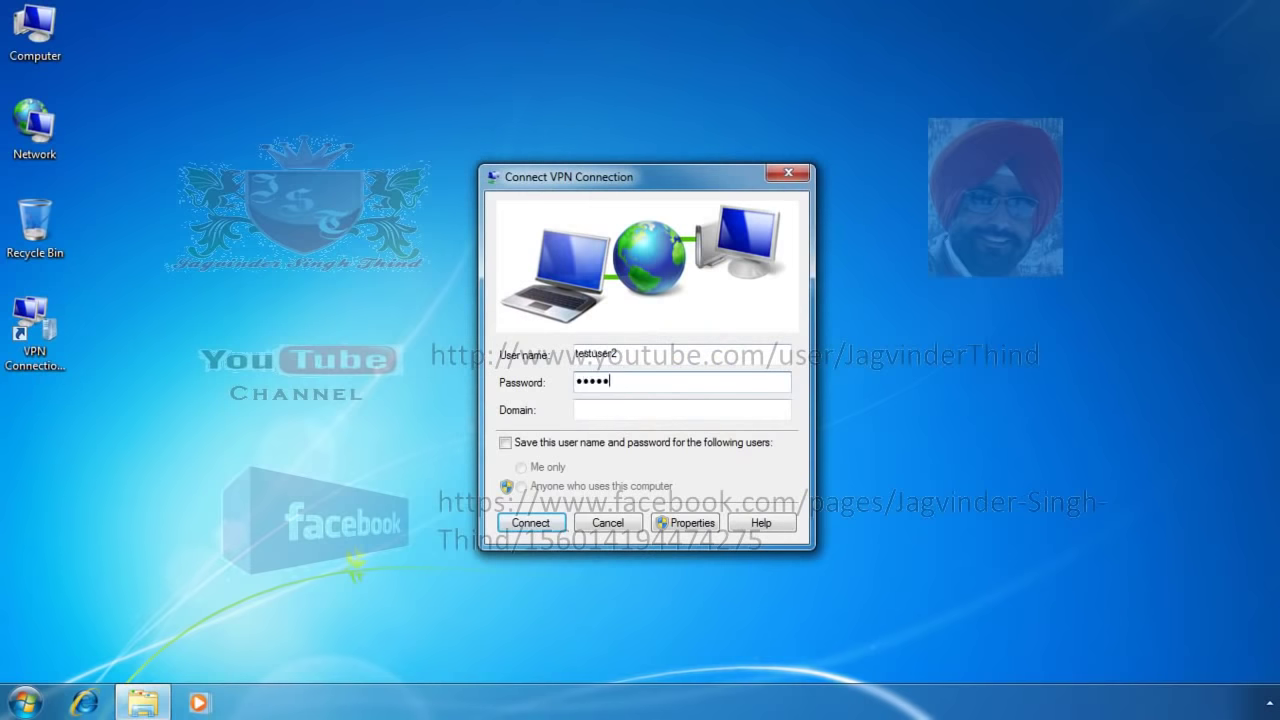
pyautogui.press('Return')
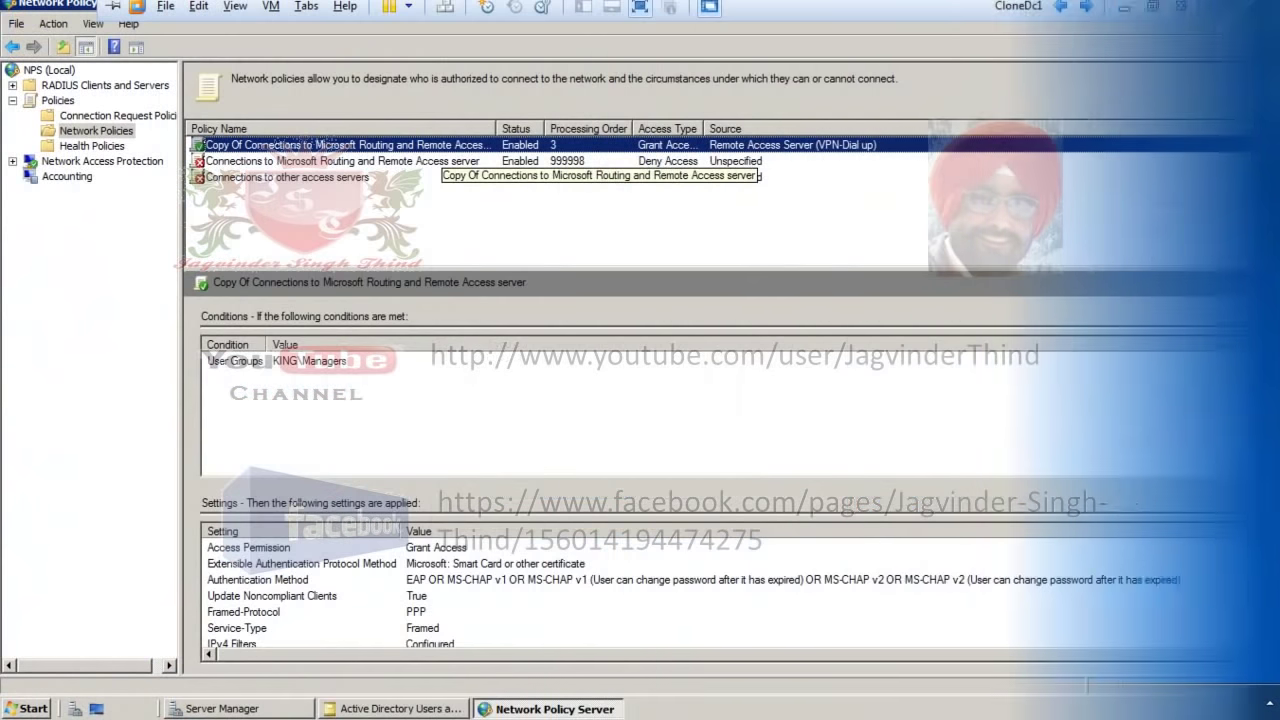
# Step: Clear the day-and-time restriction constraint on the copied VPN policy and save it
pyautogui.doubleClick(447, 144)
pyautogui.click(468, 124)
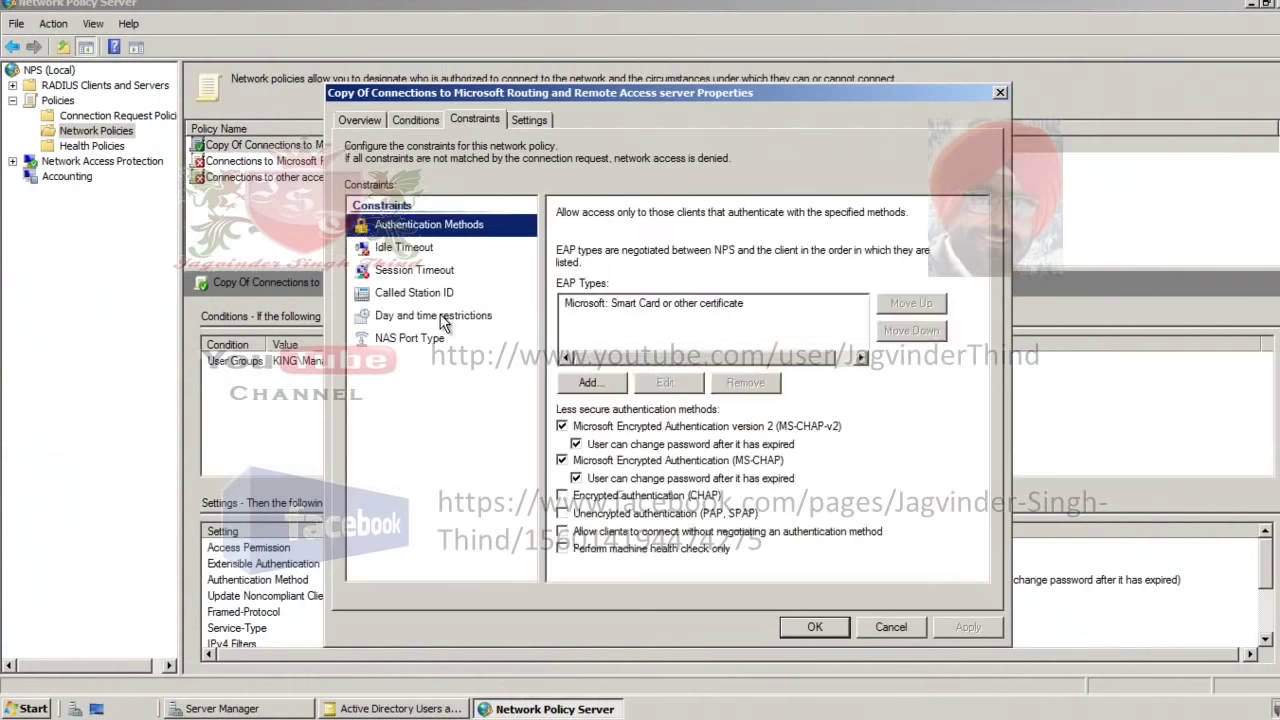
pyautogui.click(494, 318)
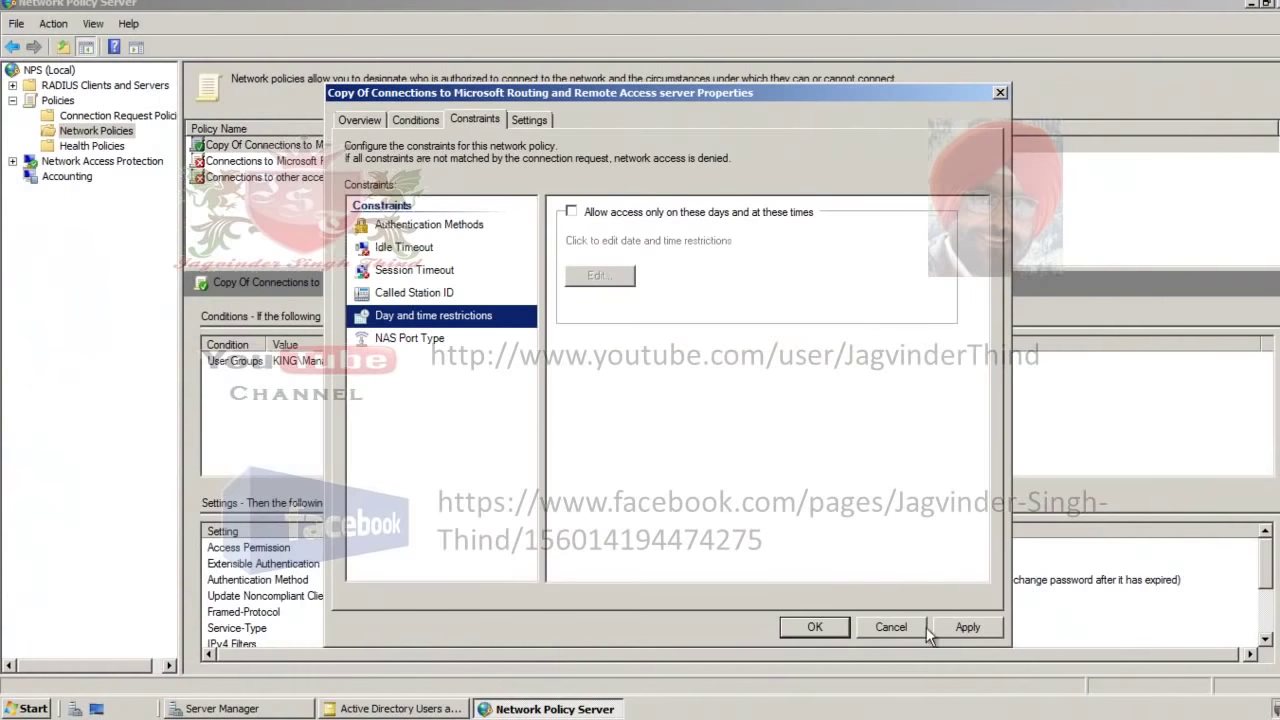
pyautogui.click(828, 631)
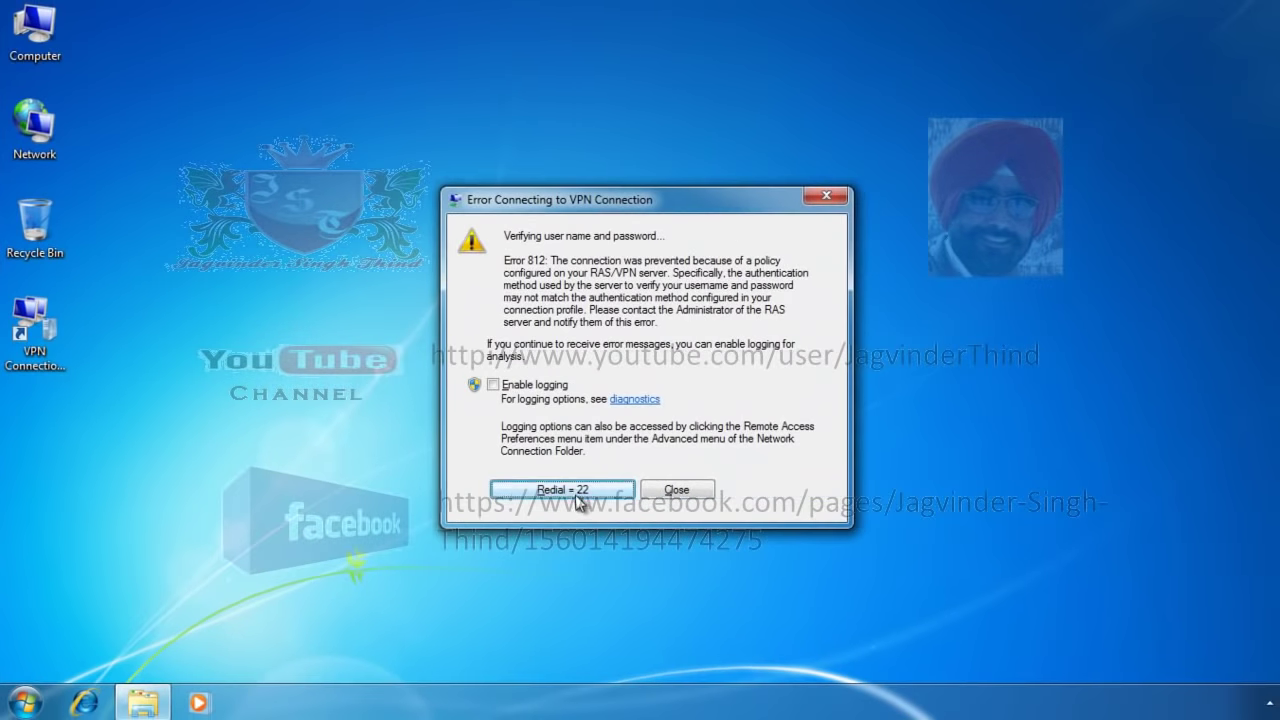
# Step: Redial the VPN connection and view its status details, showing IPv4 address 10.0.0.4
pyautogui.click(577, 498)
pyautogui.doubleClick(35, 340)
pyautogui.click(545, 337)
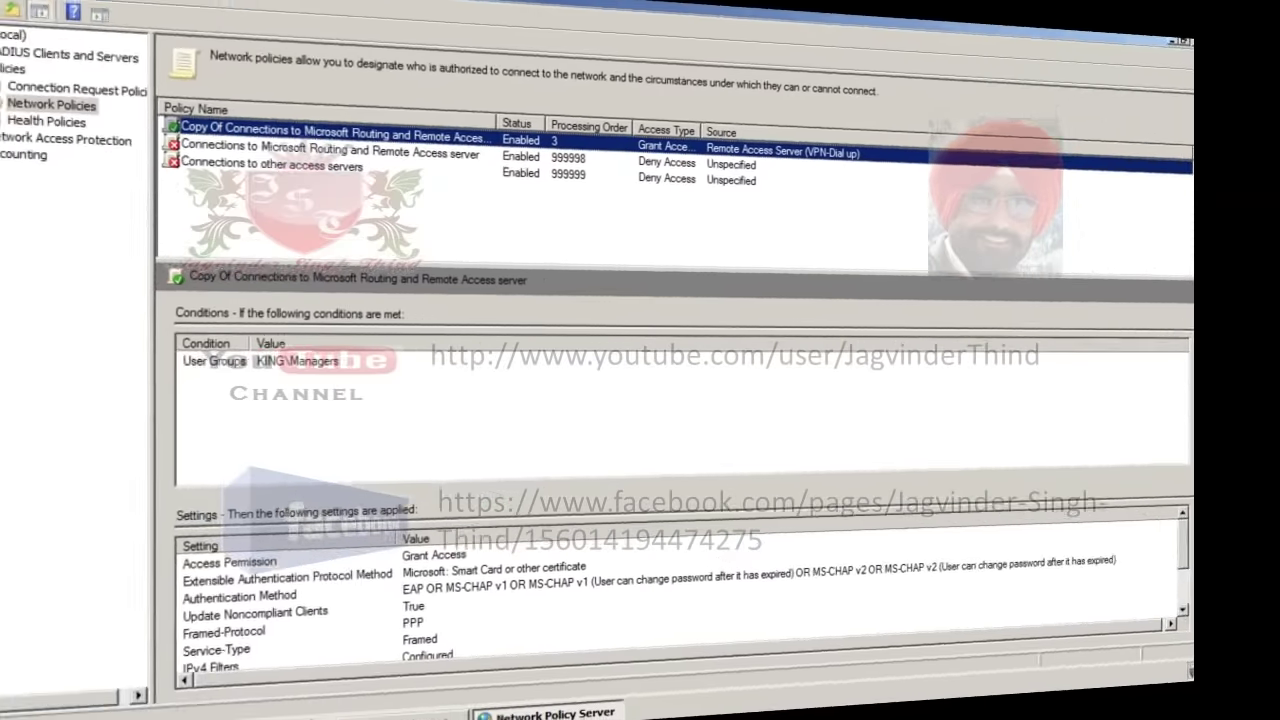
pyautogui.doubleClick(260, 145)
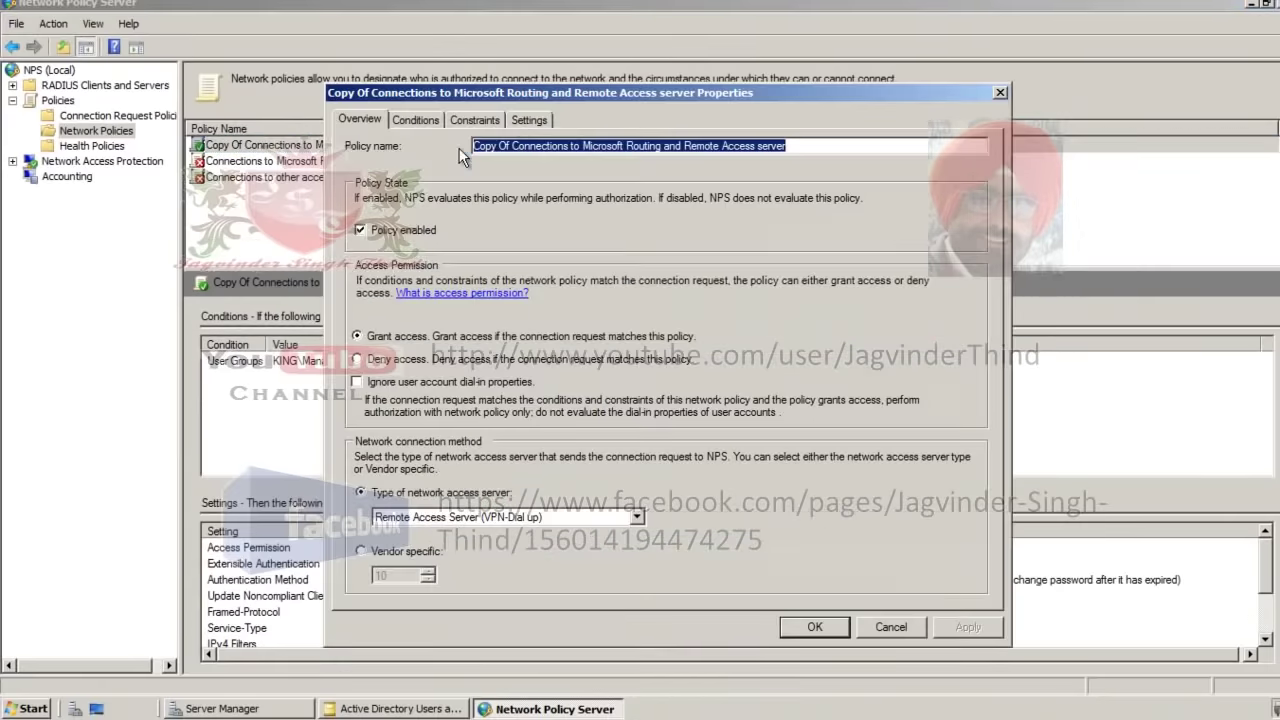
pyautogui.click(527, 120)
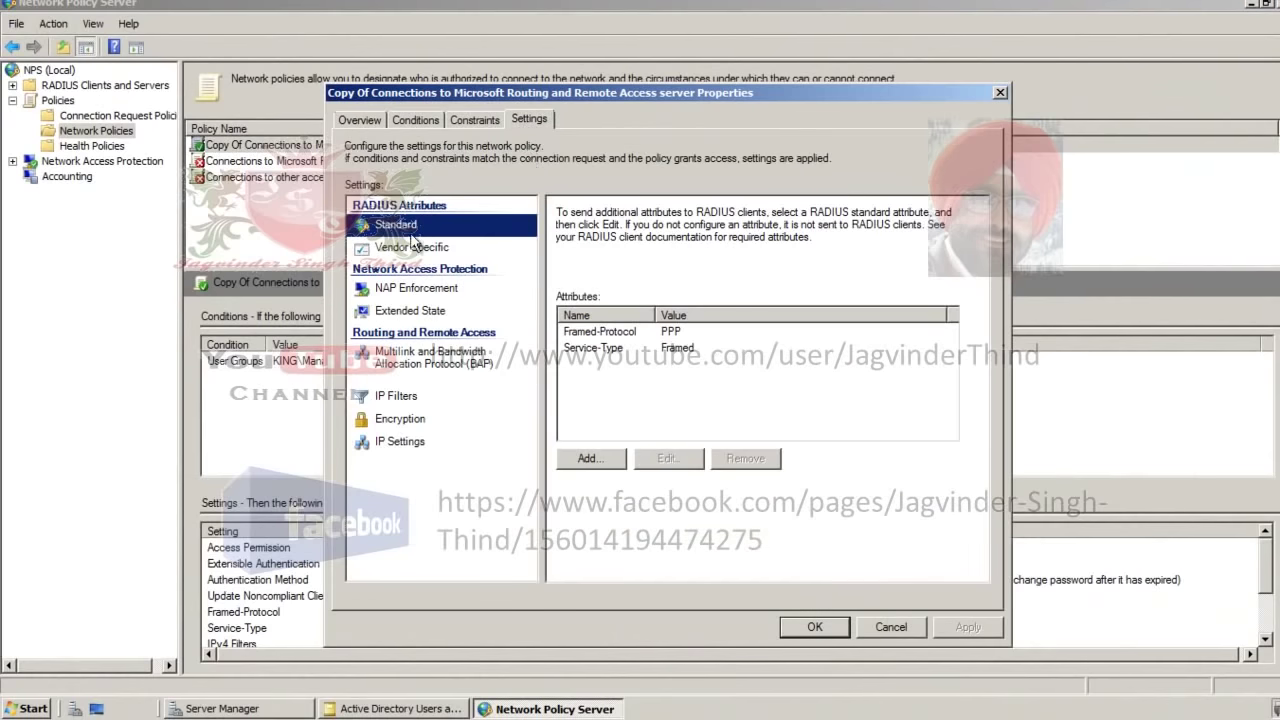
pyautogui.click(405, 397)
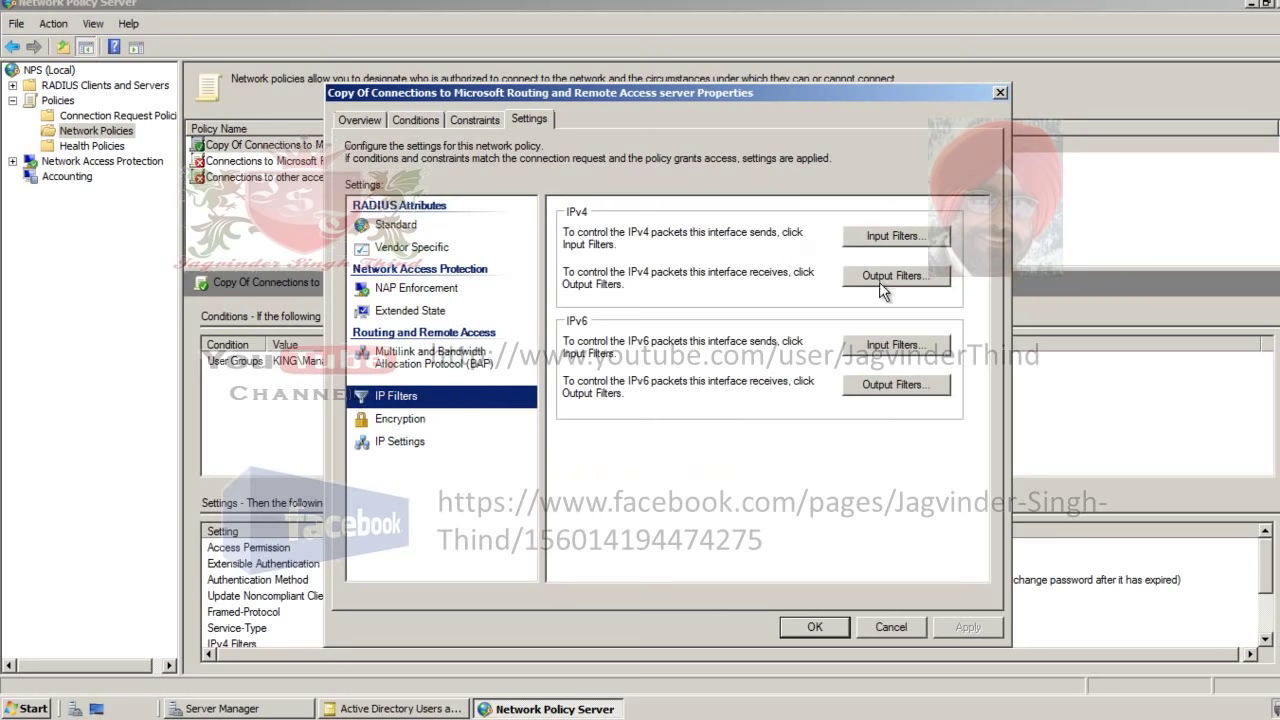
pyautogui.click(418, 424)
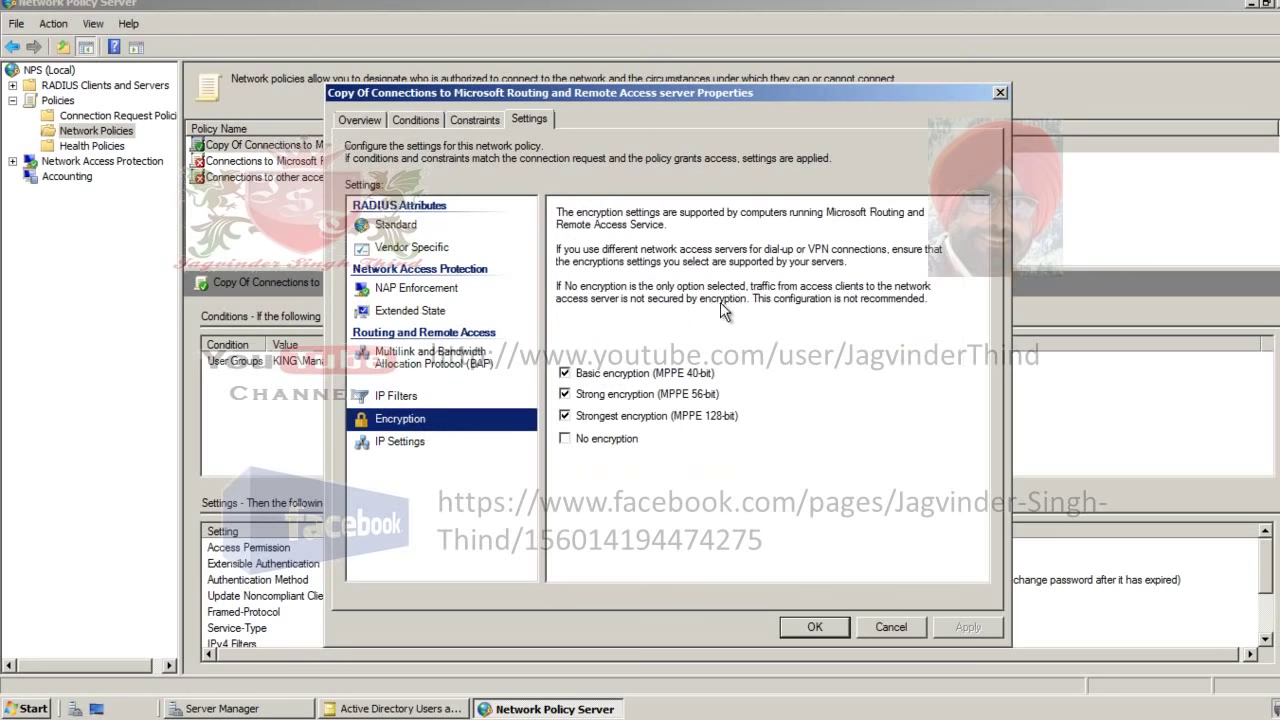
pyautogui.click(895, 630)
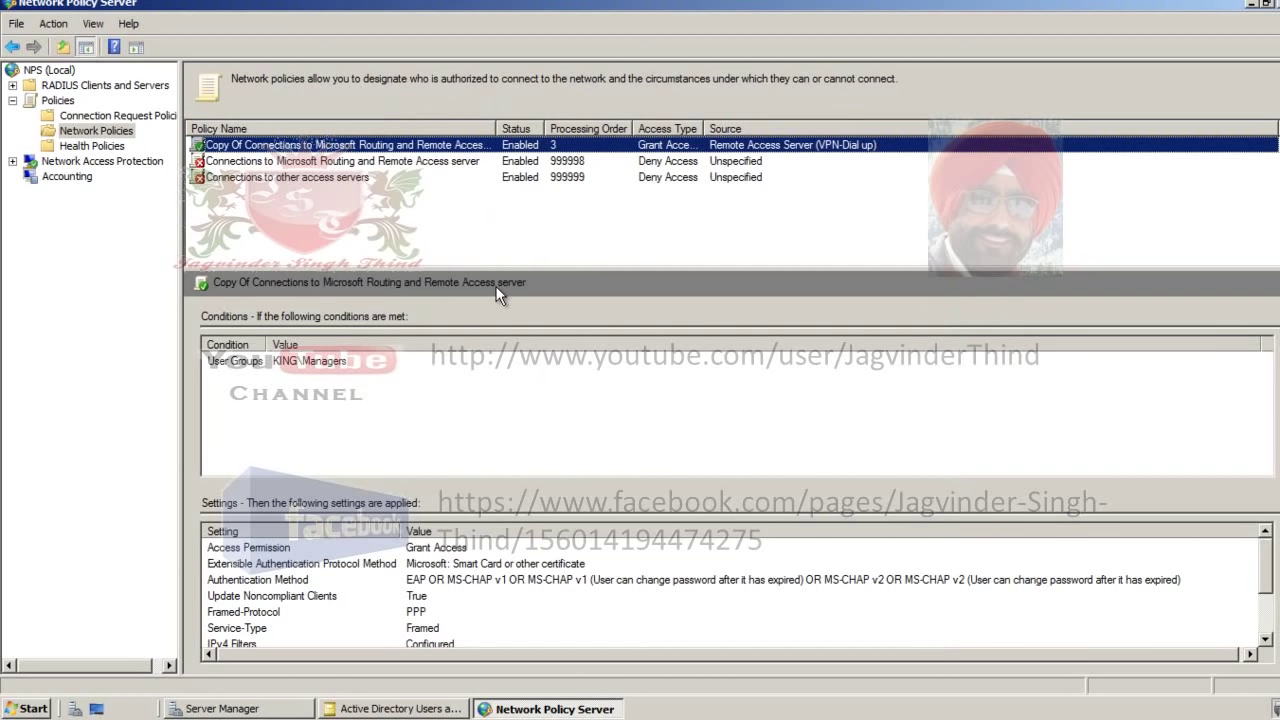